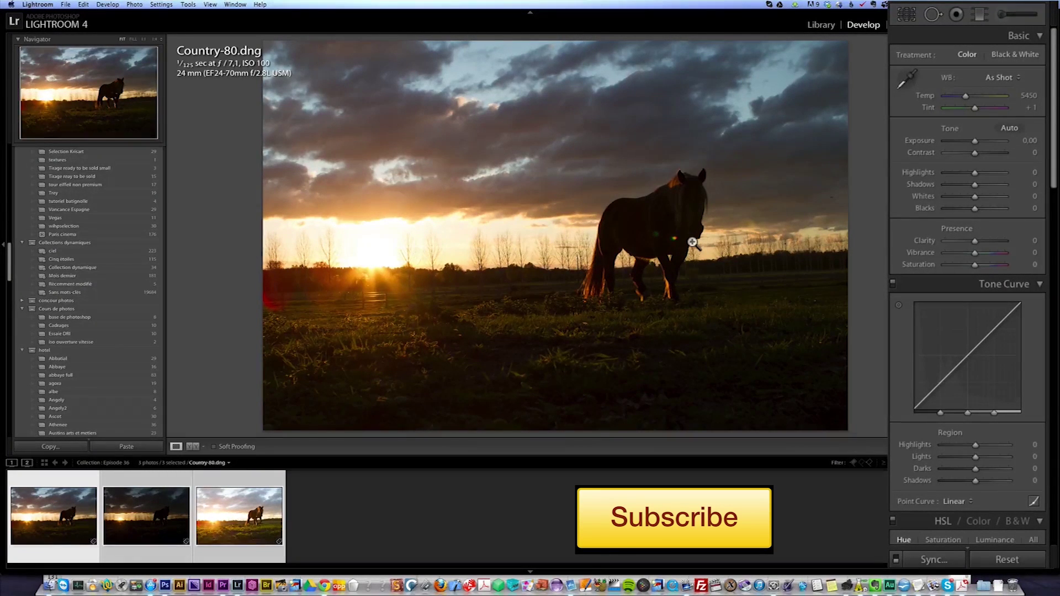
Compare the darker Country-81 and brighter Country-82 shots, then return to Country-80.dng.
left_click(356, 502)
left_click(75, 508)
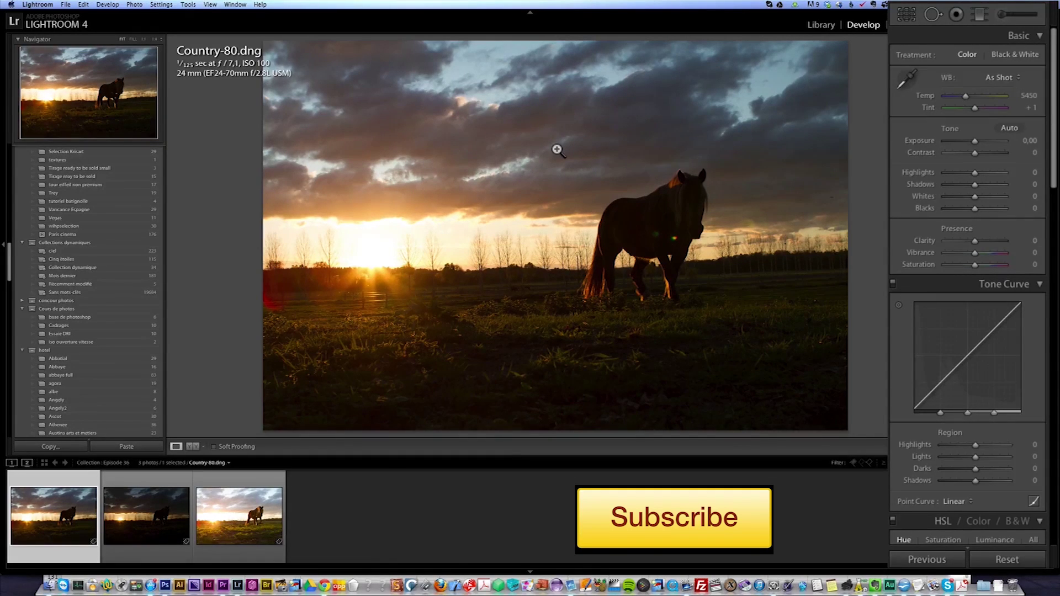
left_click(167, 505)
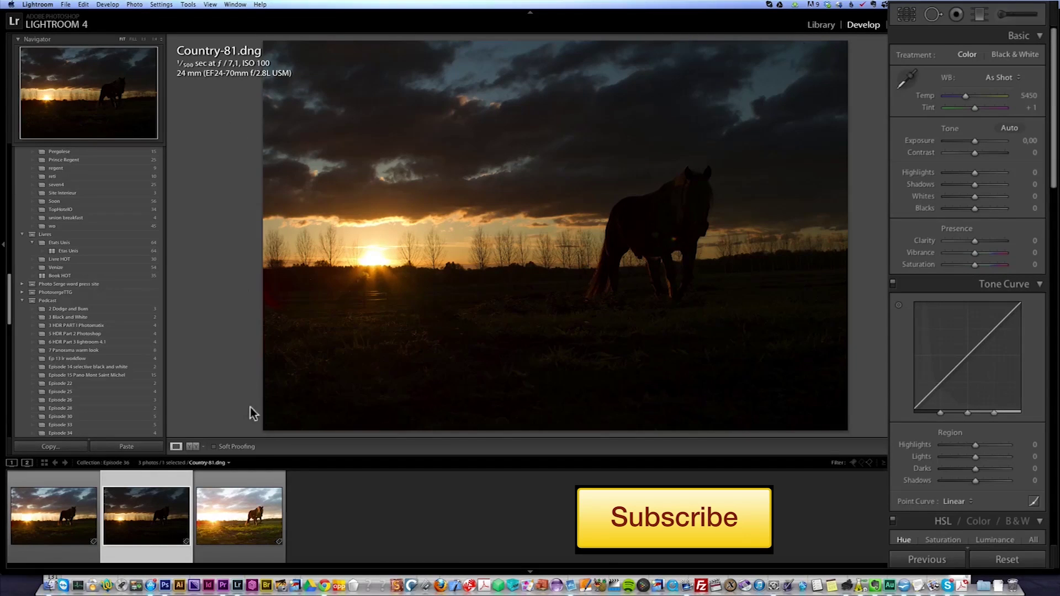
left_click(238, 499)
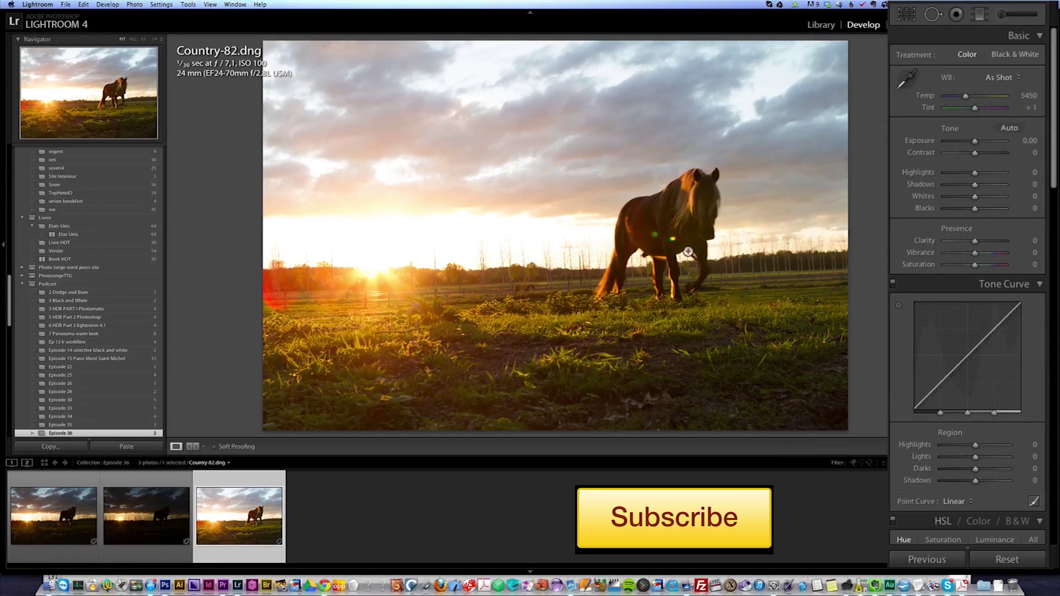
left_click(63, 514)
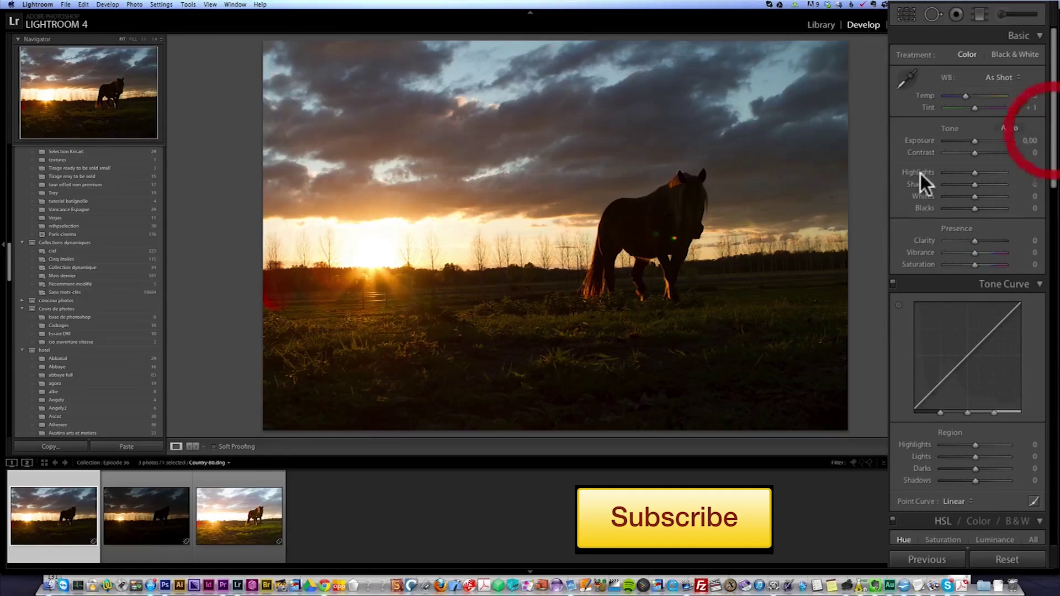
Set Shadows +100 and Highlights −100, and use clipping preview to set Whites +49 and Blacks −20.
left_click_drag(976, 183, 1010, 184)
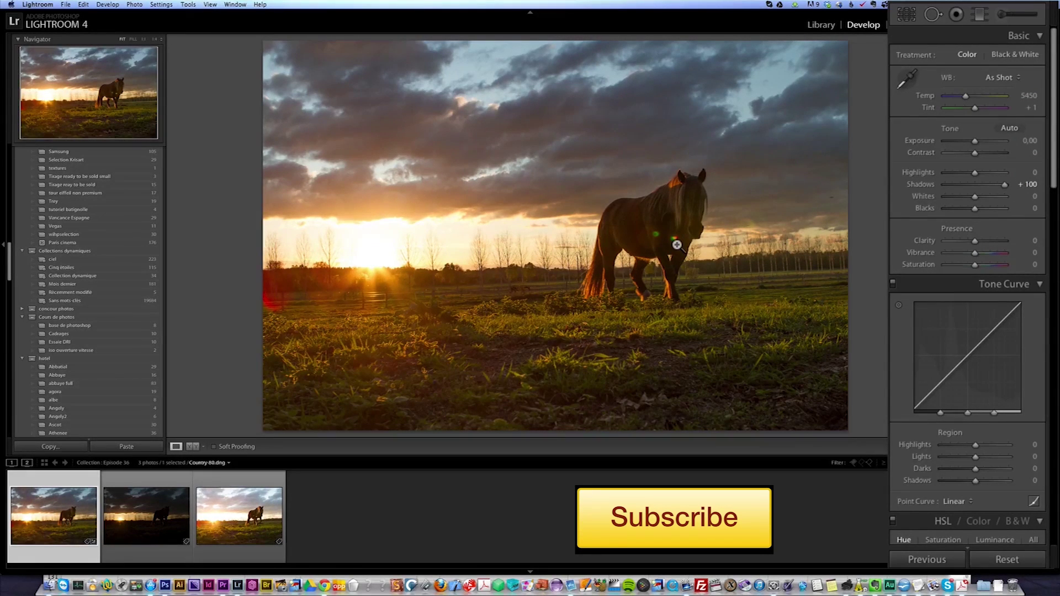
left_click_drag(978, 172, 944, 173)
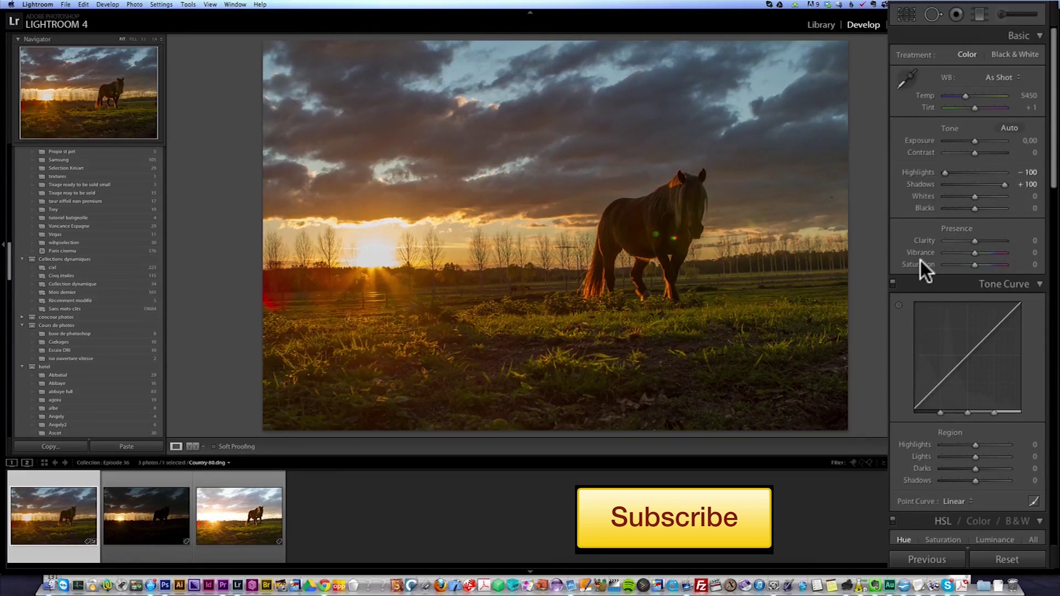
key("alt")
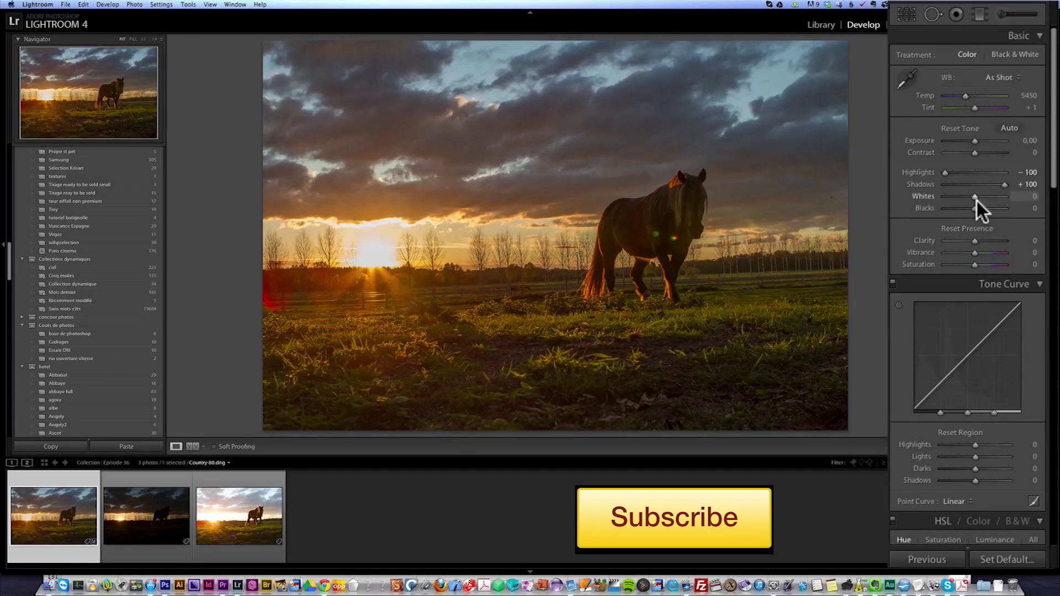
left_click_drag(975, 198, 979, 199)
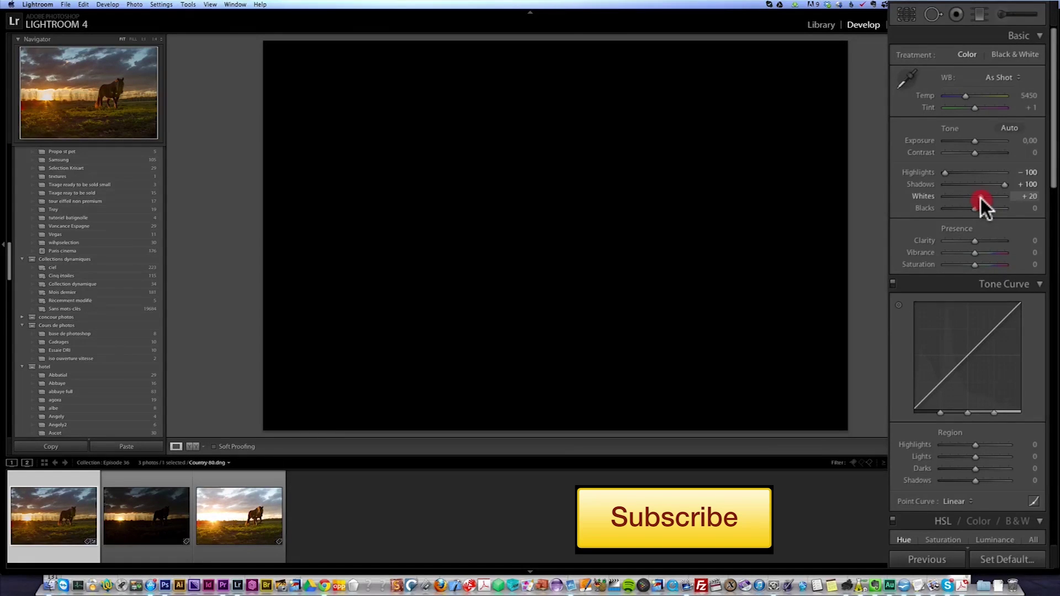
mouse_move(981, 198)
left_mouse_down()
mouse_move(989, 200)
mouse_move(969, 208)
left_mouse_up()
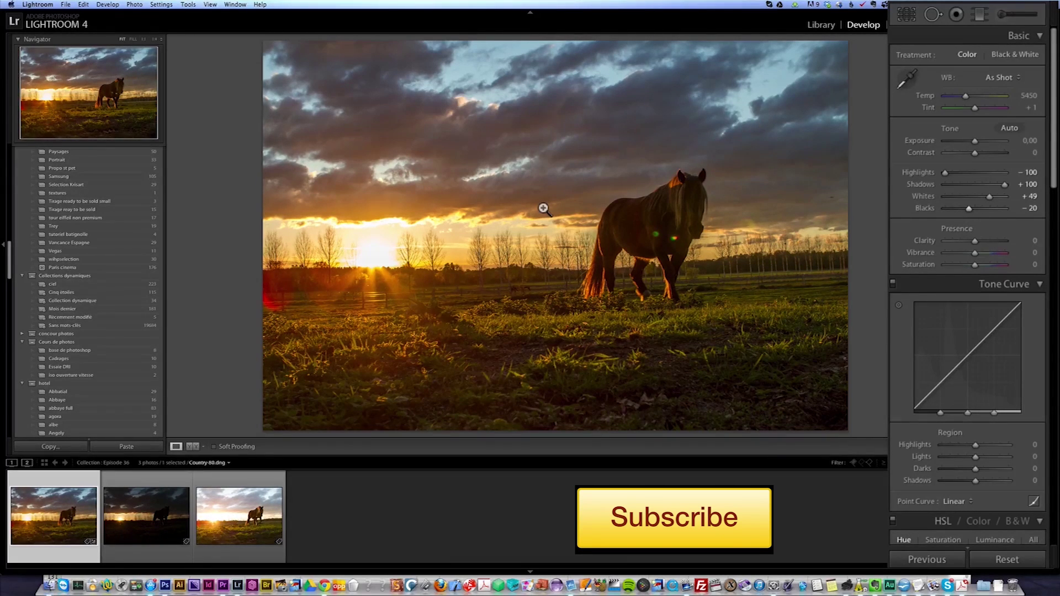
Apply Shade white balance, warm to Temp 9878 / Tint +23, and set Contrast +27 and Vibrance +24.
left_click(1006, 75)
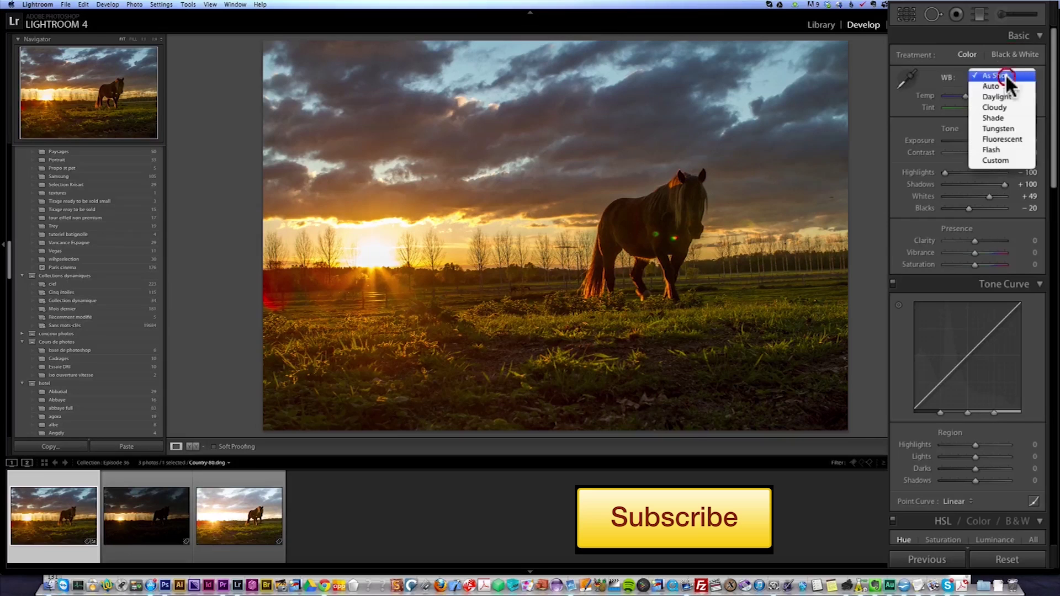
left_click(1014, 115)
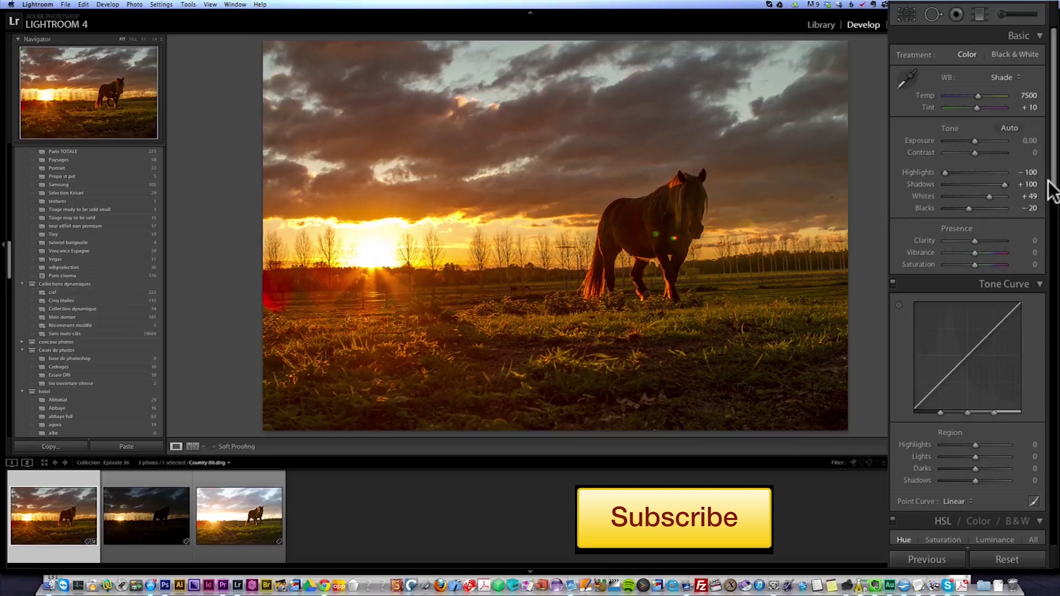
left_click_drag(978, 96, 982, 95)
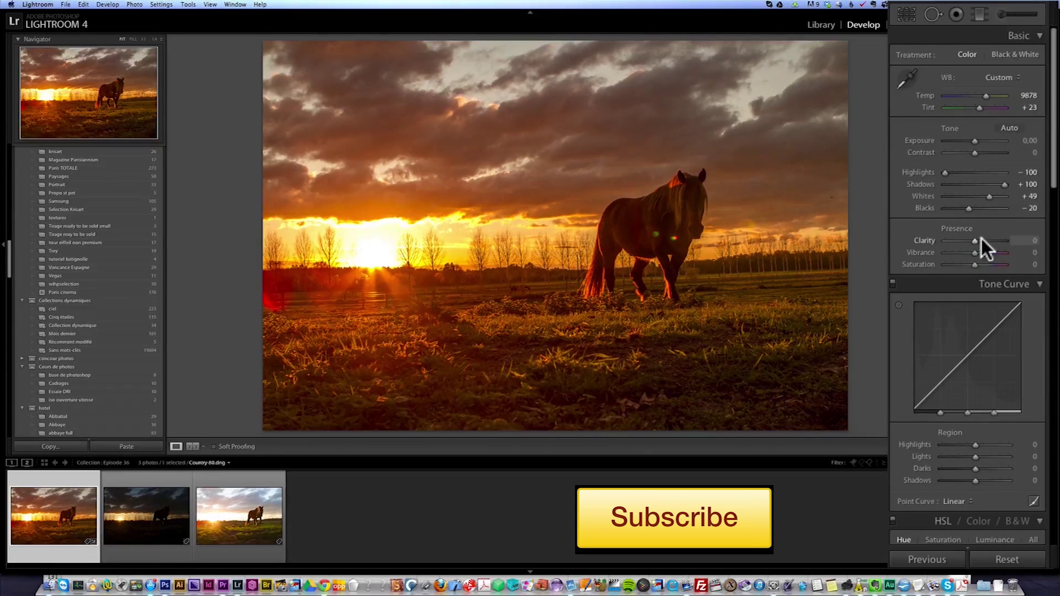
mouse_move(974, 241)
left_mouse_down()
mouse_move(990, 239)
mouse_move(975, 242)
left_mouse_up()
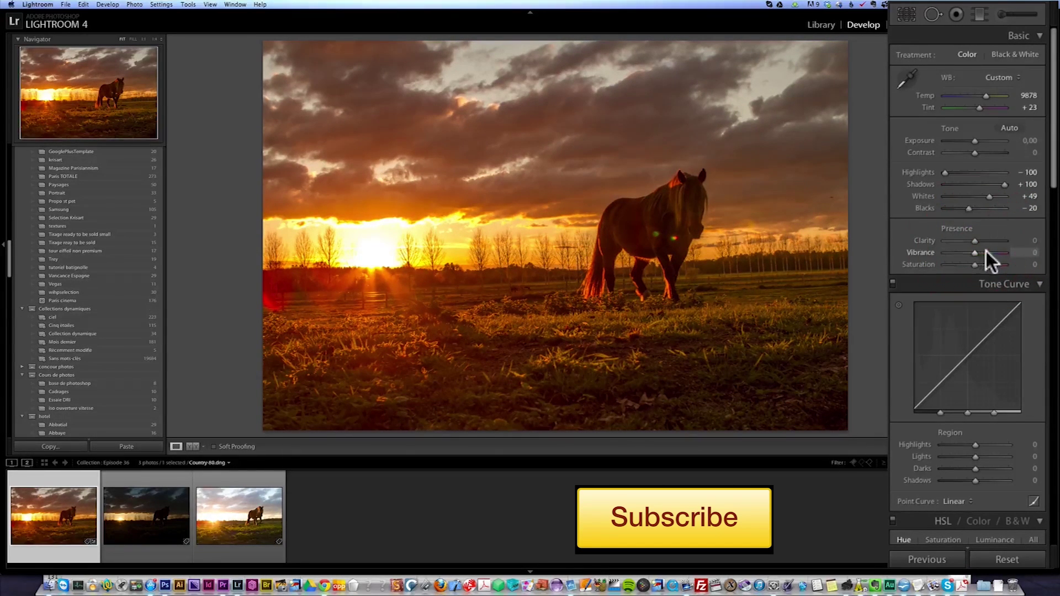
left_click(983, 153)
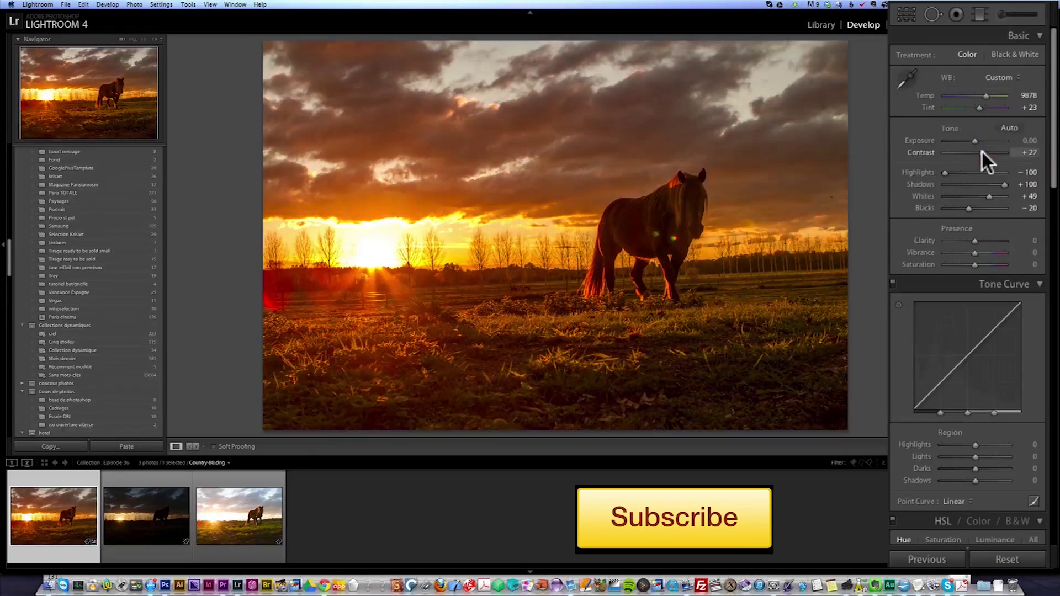
left_click(982, 251)
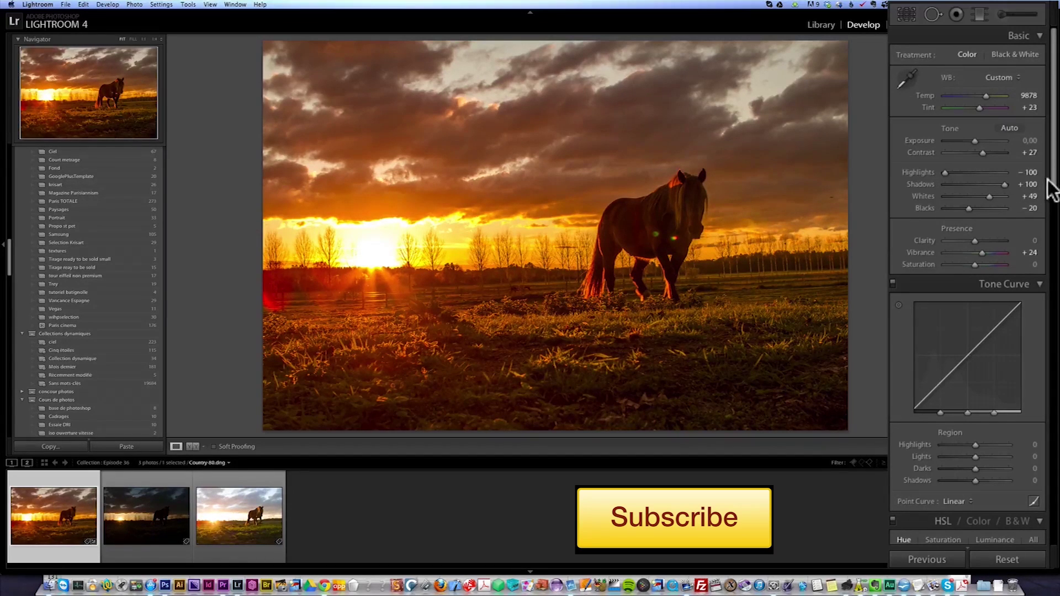
left_click_drag(1052, 188, 1038, 466)
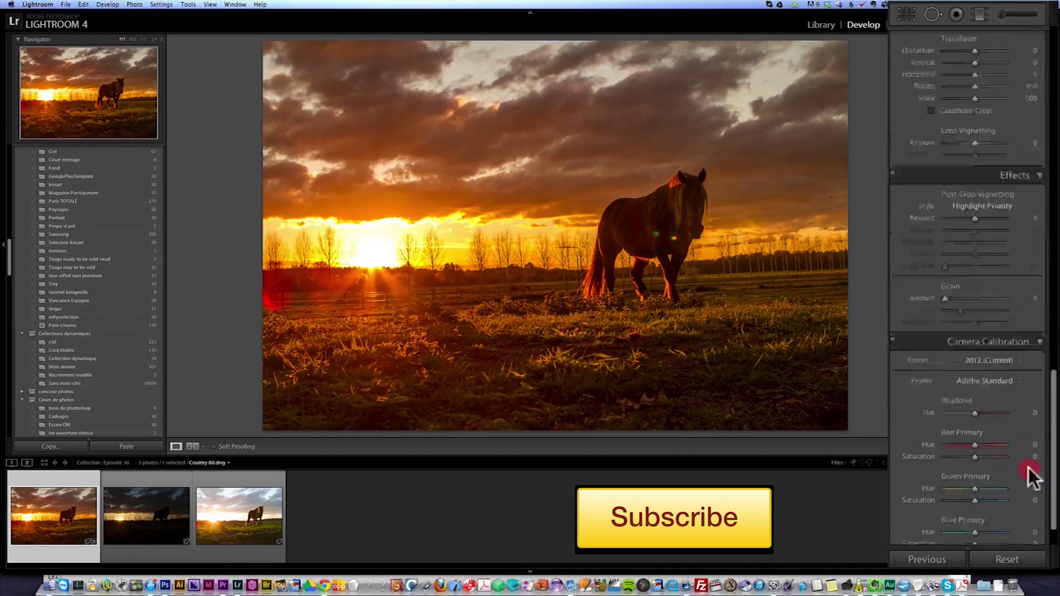
Enable Profile Corrections in Lens Corrections for the Canon lens.
scroll(1029, 468, "up", 10)
scroll(1023, 393, "down", 4)
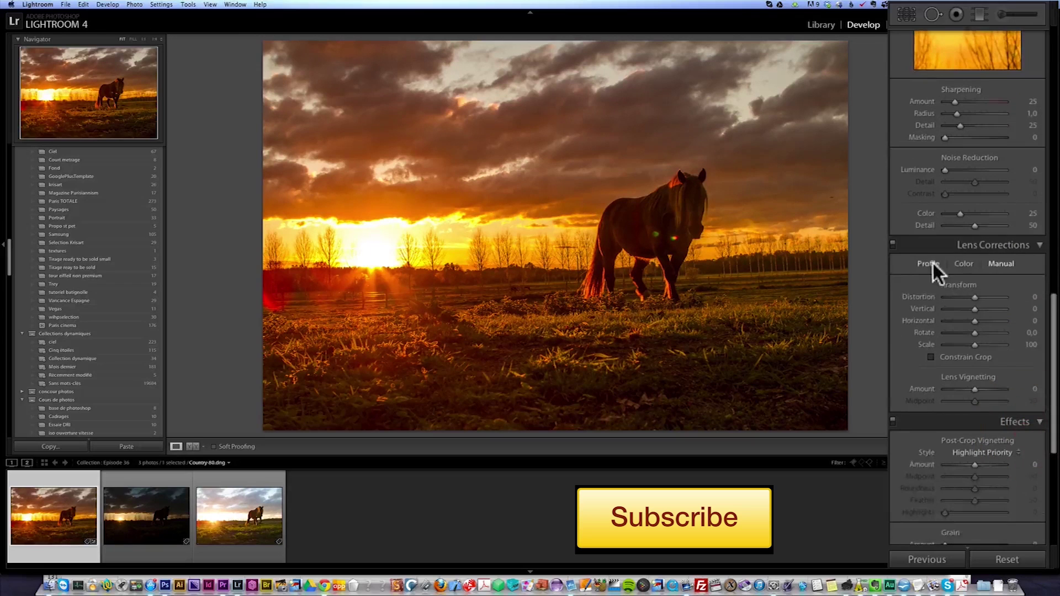
left_click(933, 263)
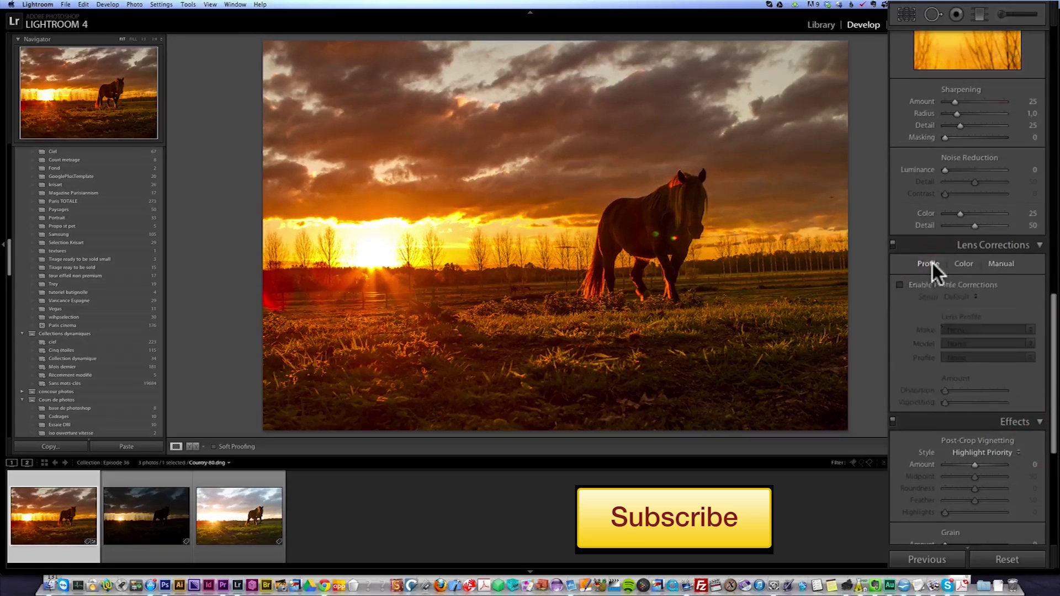
left_click(983, 286)
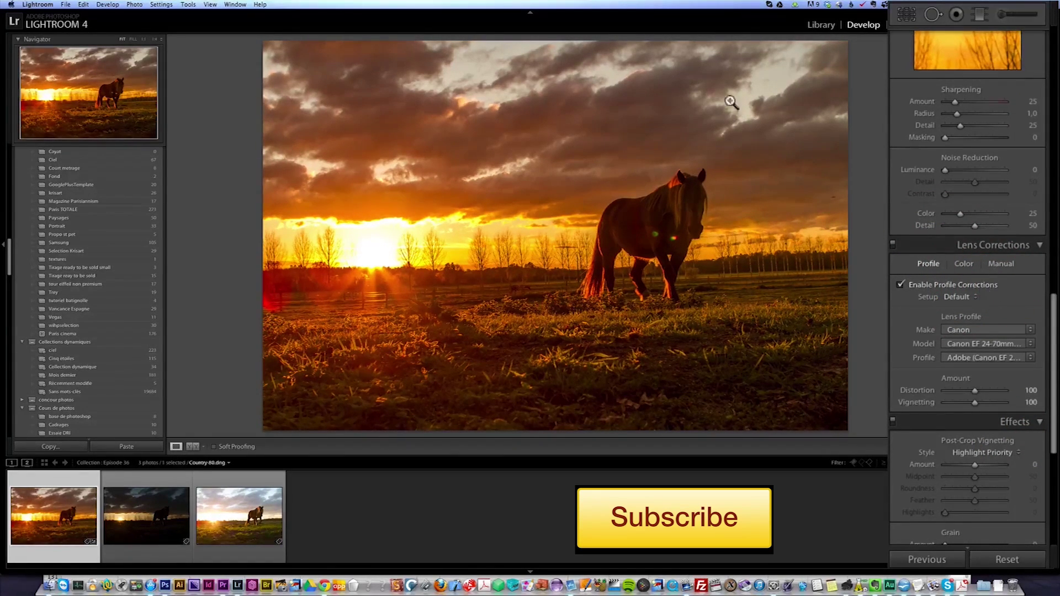
Turn on Remove Chromatic Aberration, checking the trees and horse for fringing at 1:1.
left_click(969, 261)
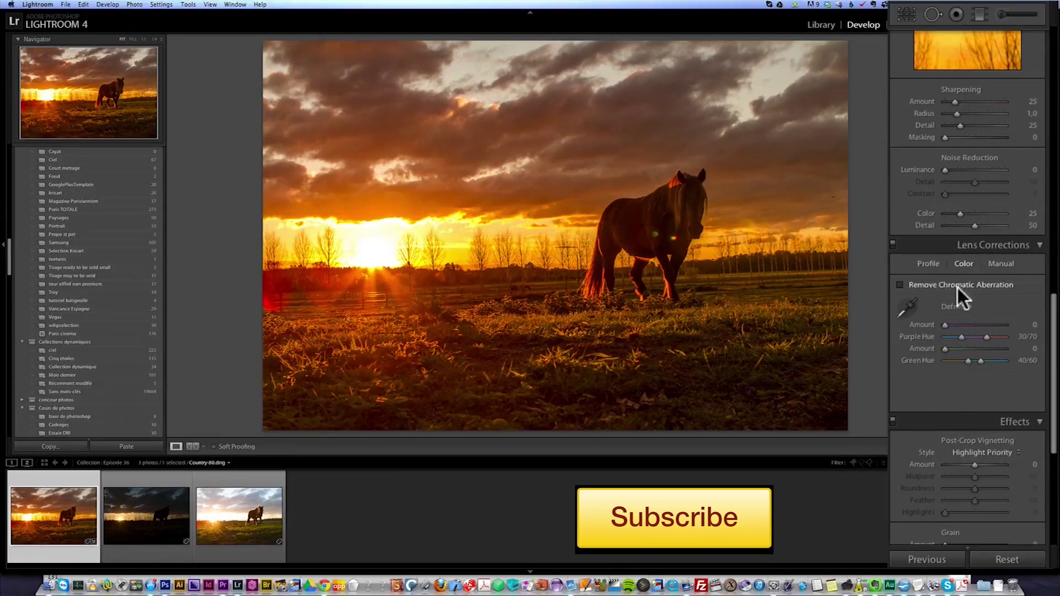
left_click(442, 252)
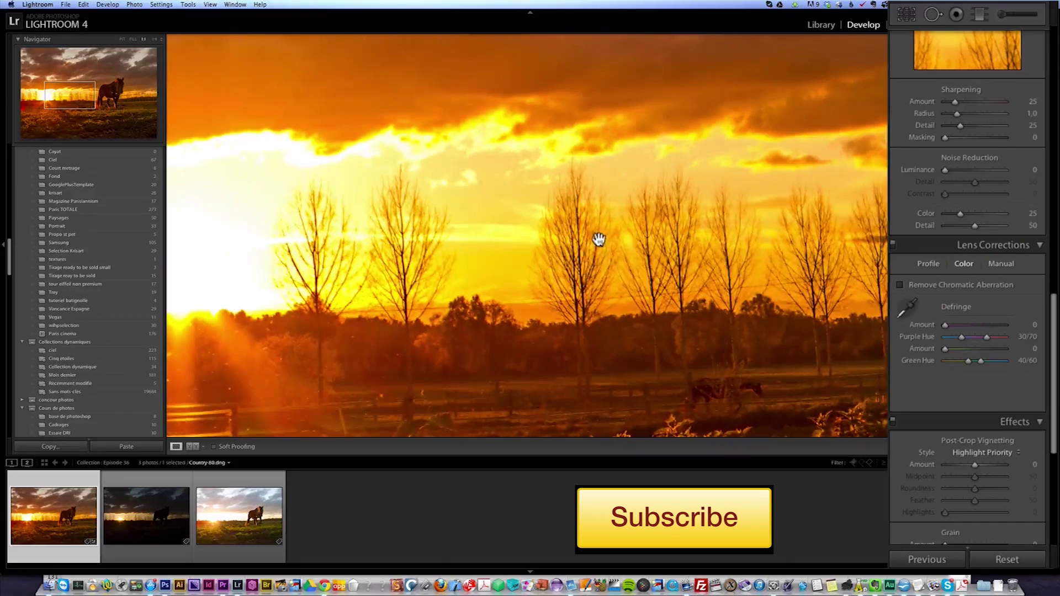
left_click_drag(600, 238, 669, 239)
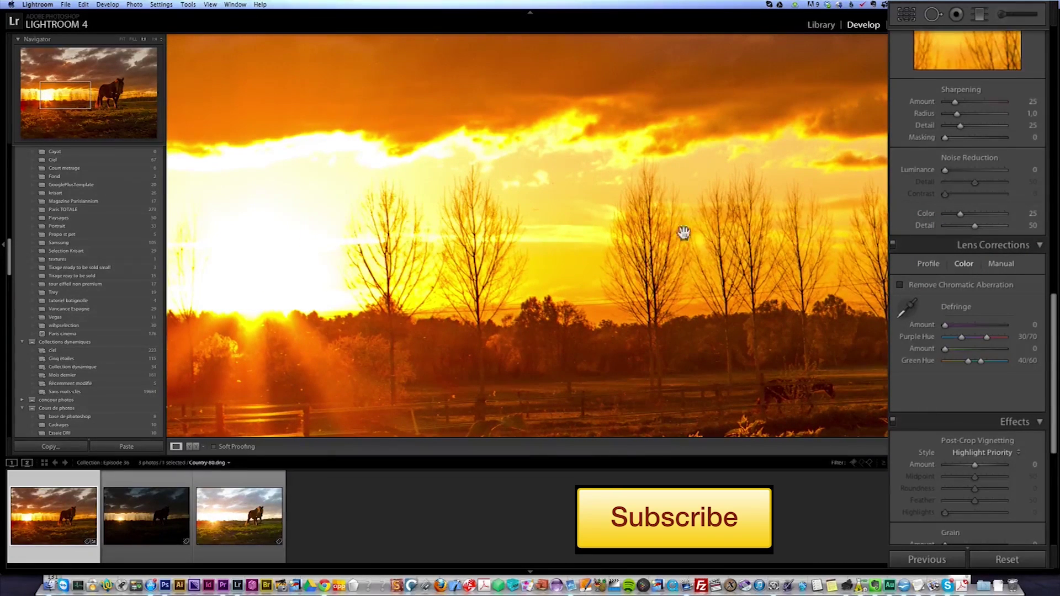
left_click(686, 241)
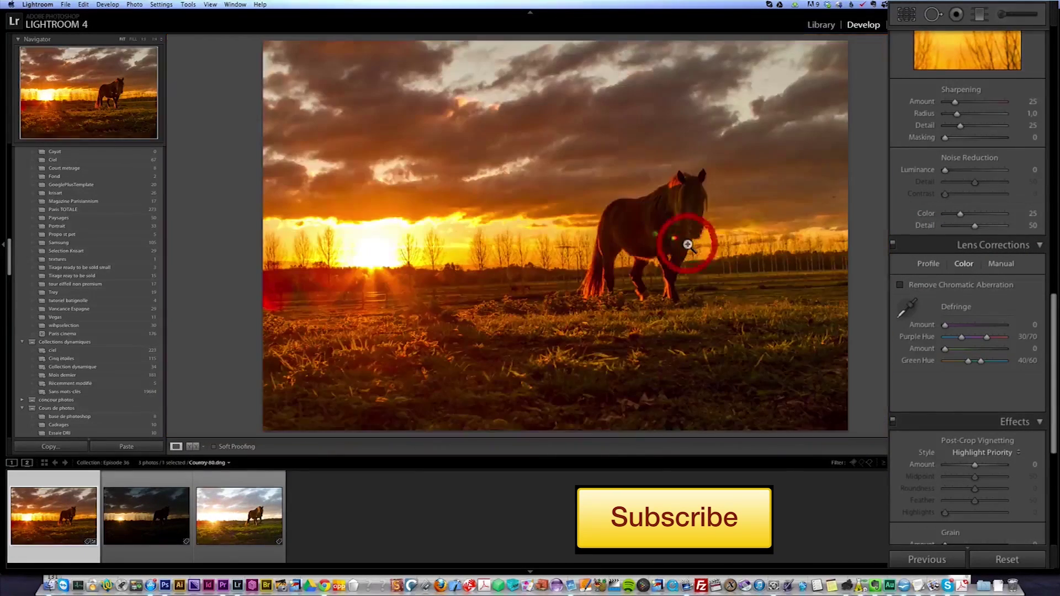
left_click(950, 284)
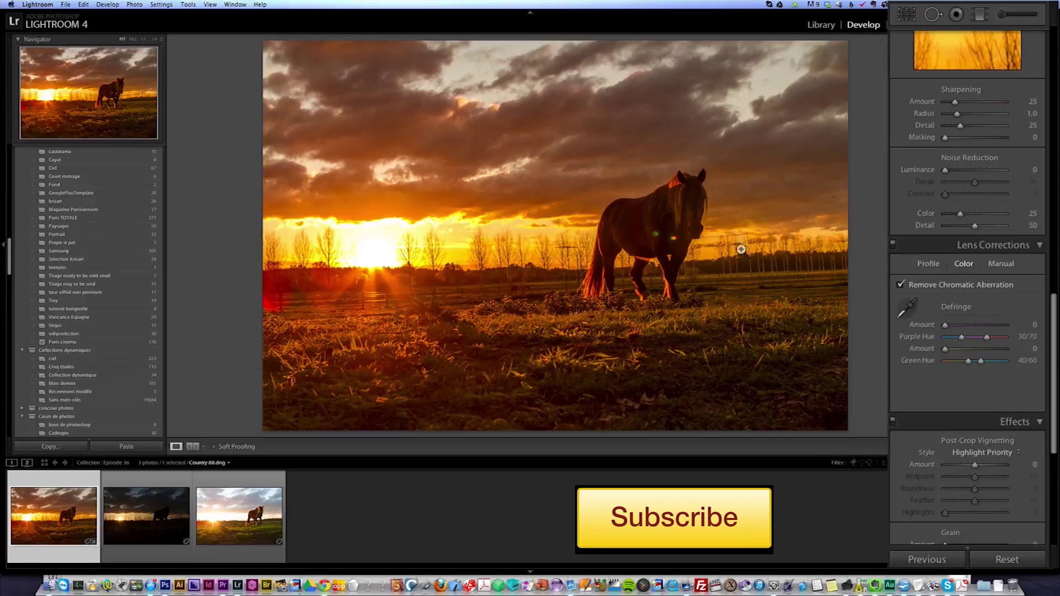
left_click(652, 215)
left_click_drag(710, 215, 629, 187)
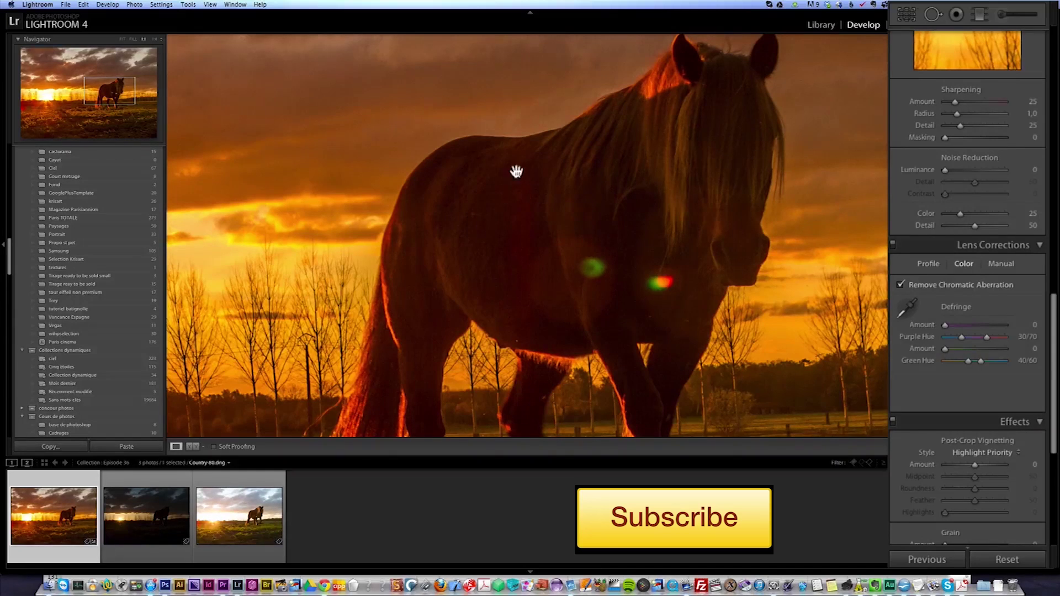
left_click_drag(1054, 337, 1046, 280)
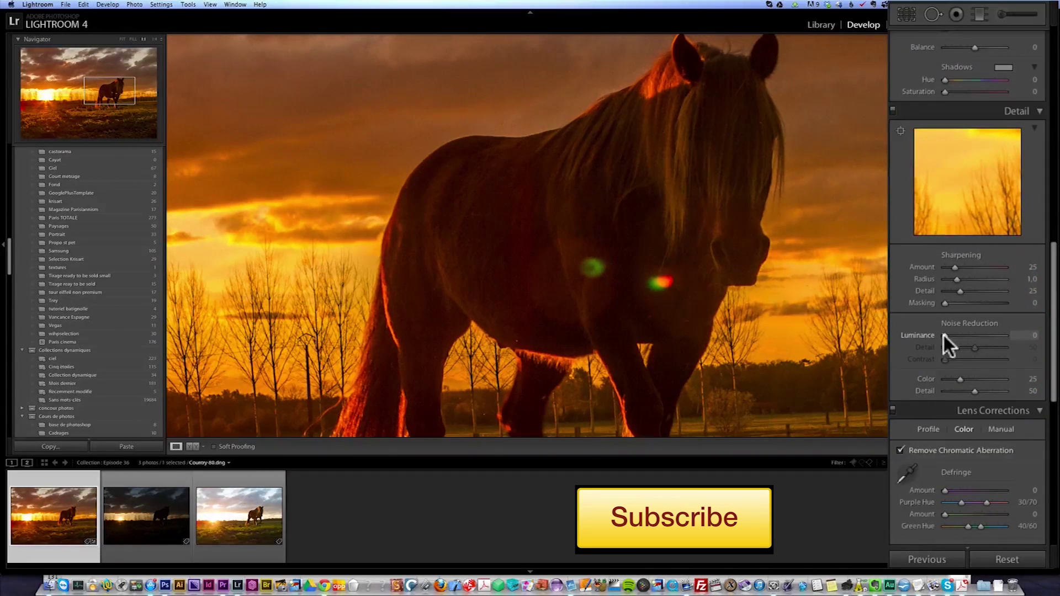
Set Noise Reduction Luminance to 47 and Color to 79.
left_click_drag(943, 336, 971, 335)
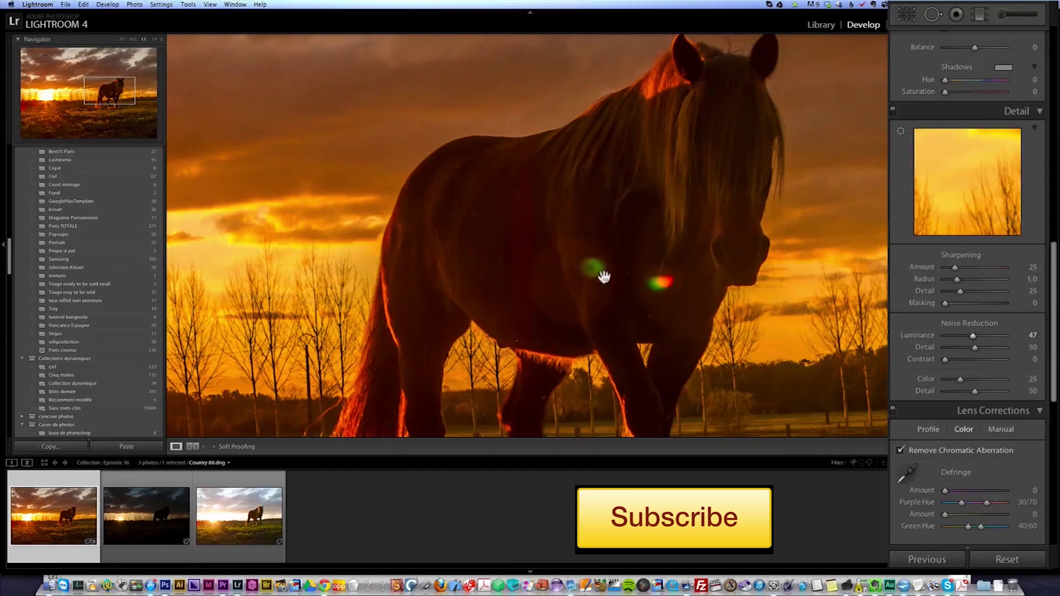
left_click(992, 380)
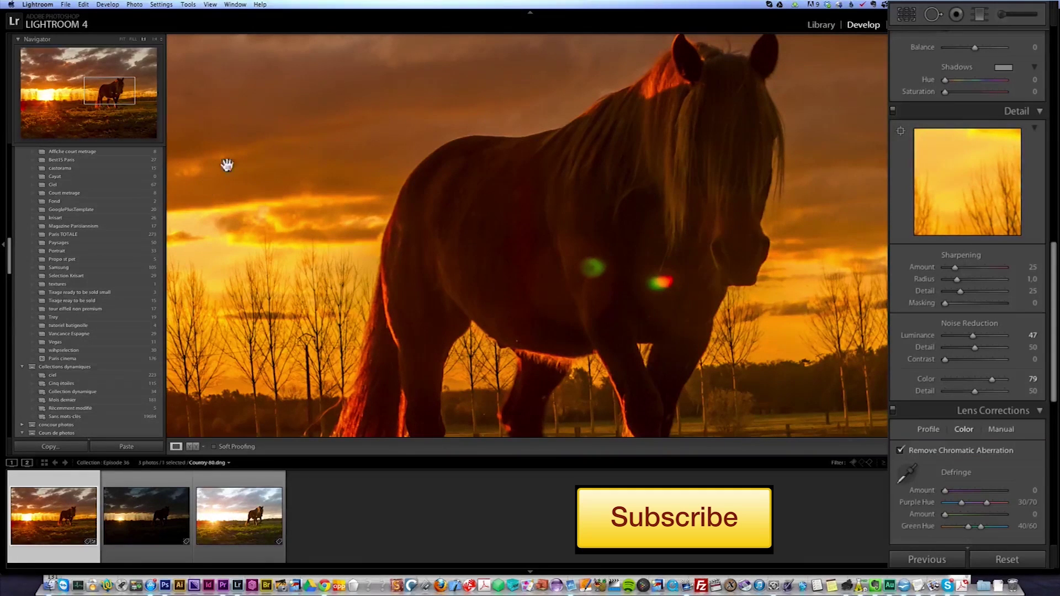
left_click(486, 207)
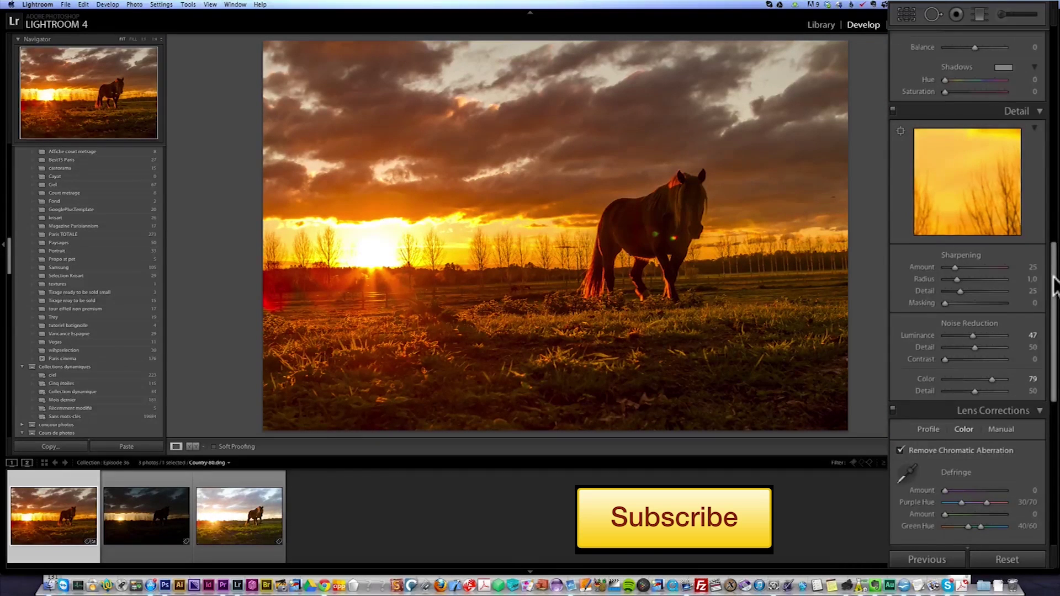
Boost HSL saturation of the warm colours, with Red raised to +25.
left_click_drag(1055, 288, 1055, 177)
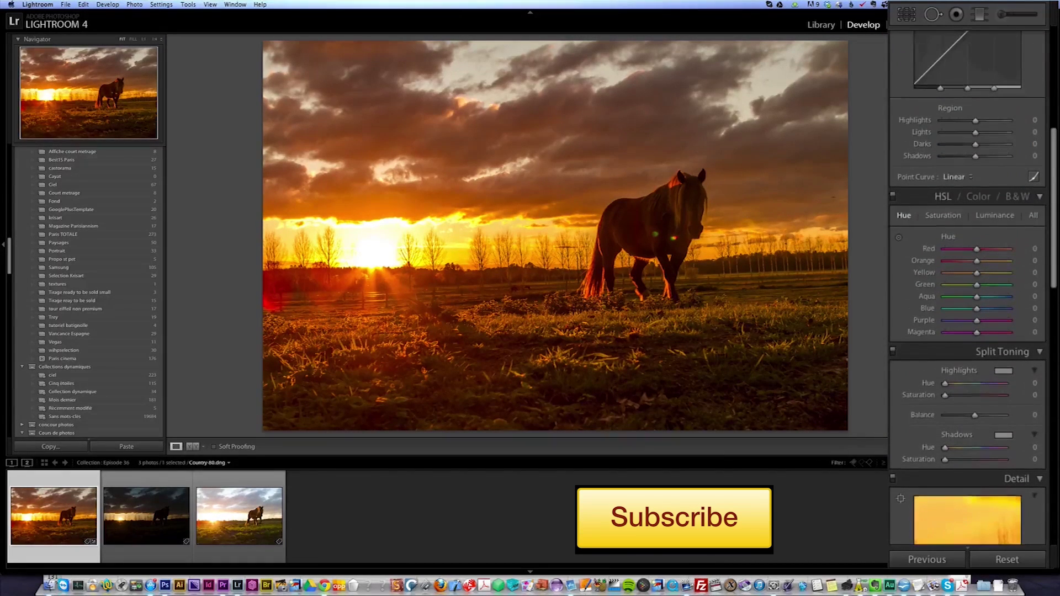
left_click(949, 216)
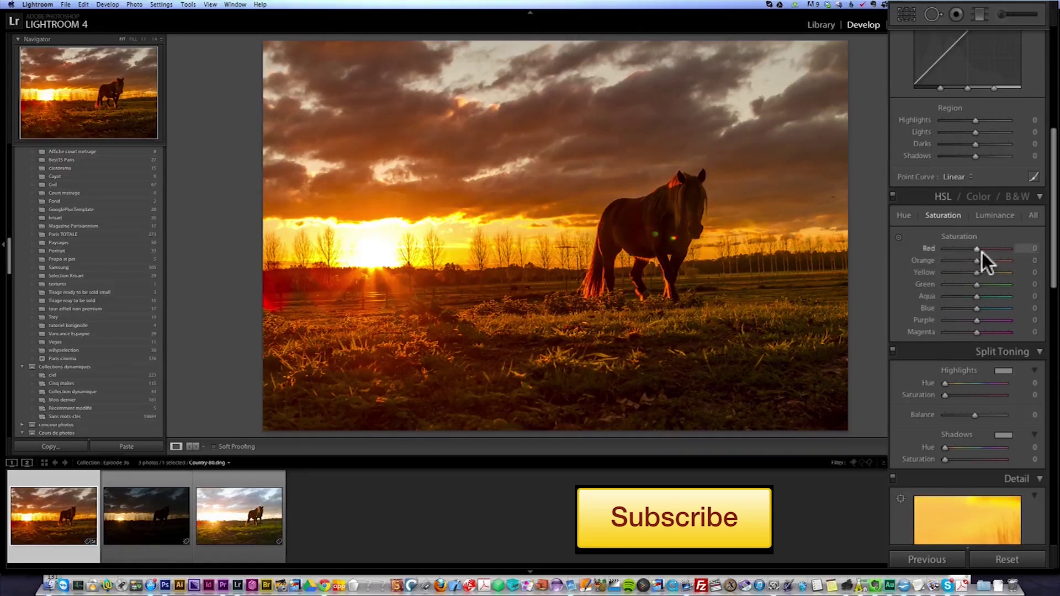
left_click_drag(981, 249, 988, 272)
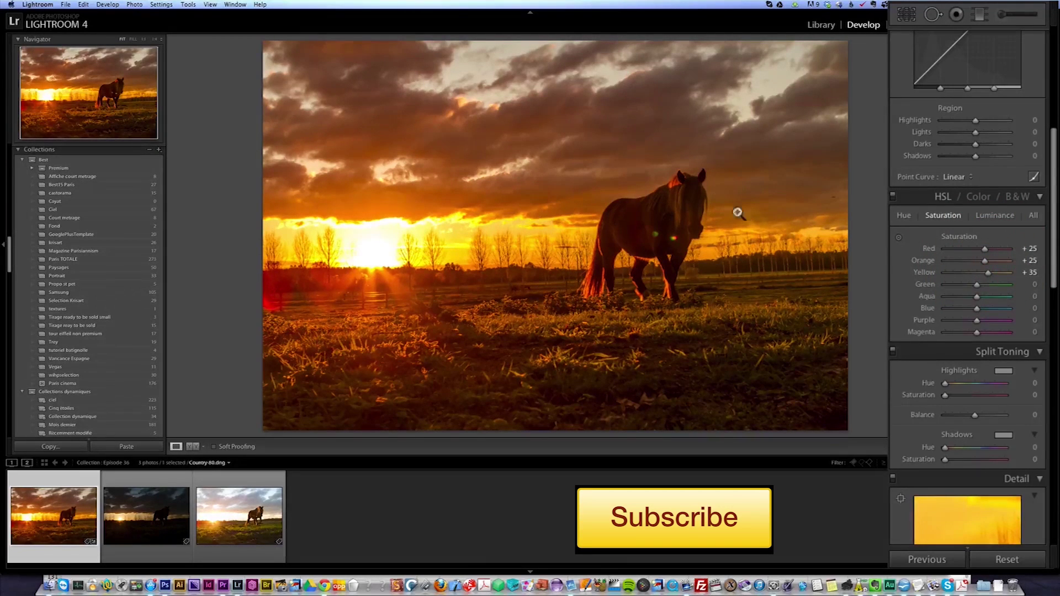
Shift HSL hues: Yellow to −25, Orange left at 0, Red to −15.
left_click(904, 215)
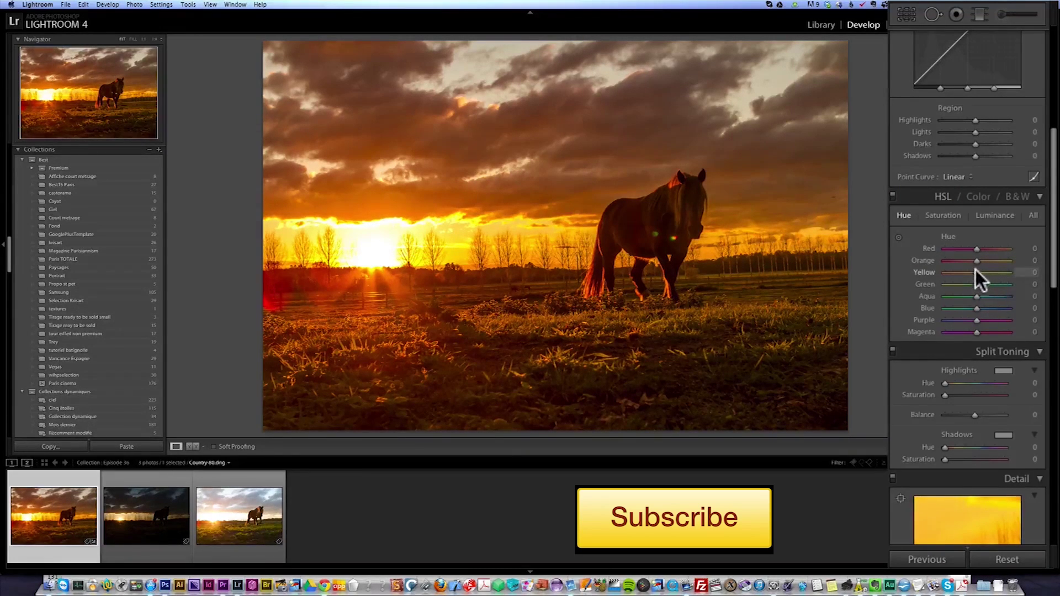
left_click_drag(977, 273, 969, 273)
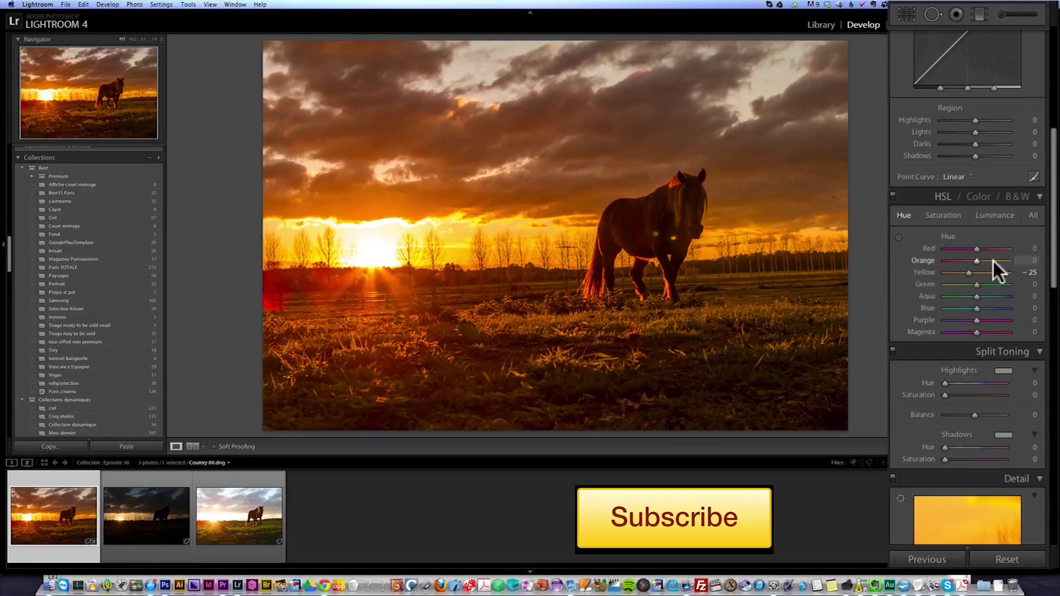
left_click_drag(978, 260, 977, 260)
left_click_drag(977, 250, 972, 251)
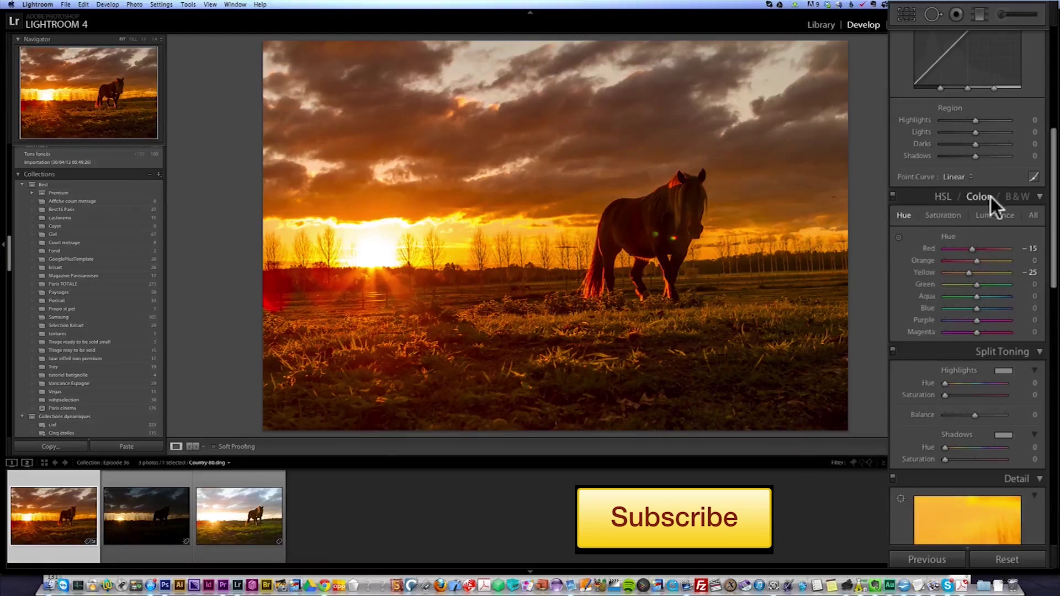
Bump the Basic-panel Contrast from +27 up to +33.
scroll(991, 197, "up", 10)
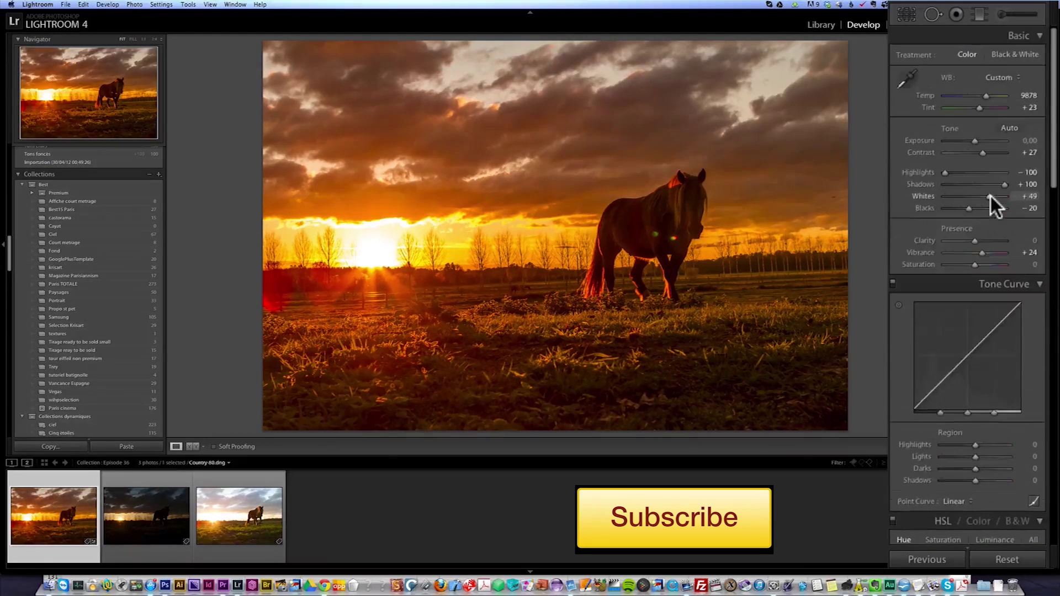
left_click(986, 154)
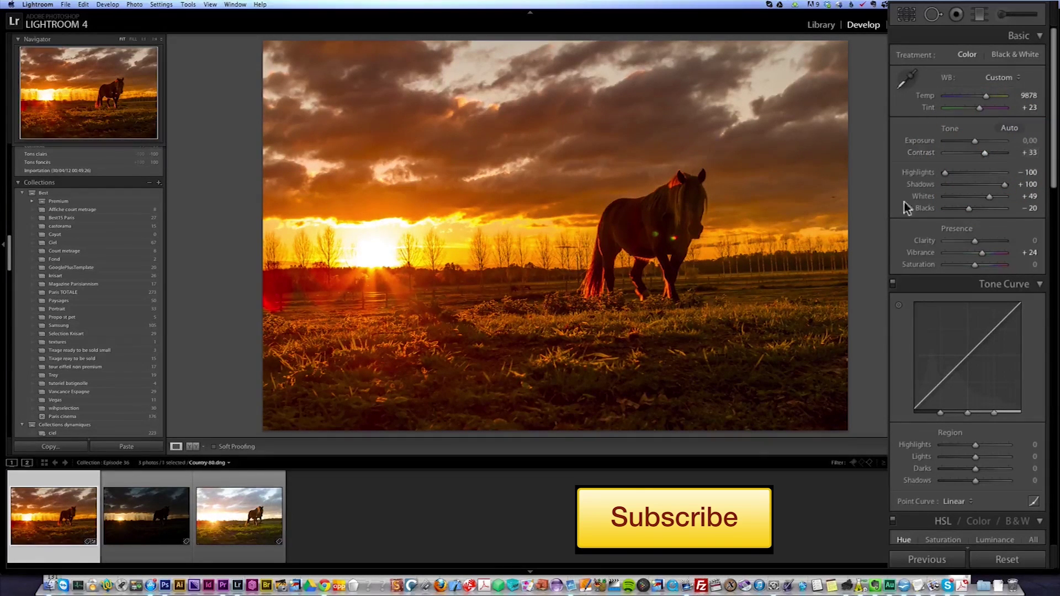
left_click_drag(1053, 181, 1054, 415)
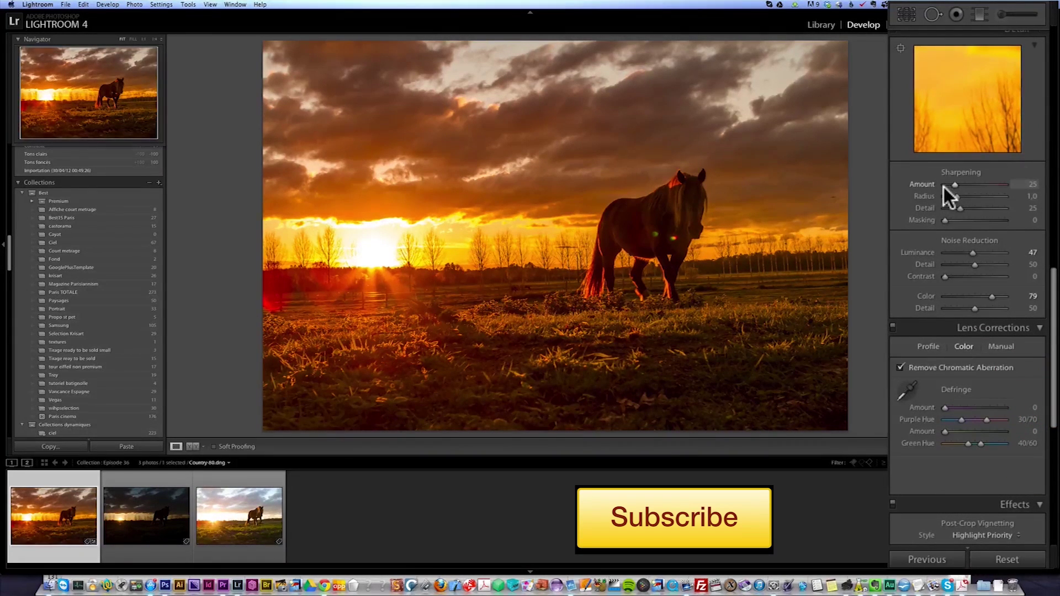
Raise Sharpening Amount to 77 with the grayscale preview, checking the horse at 1:1.
key("alt")
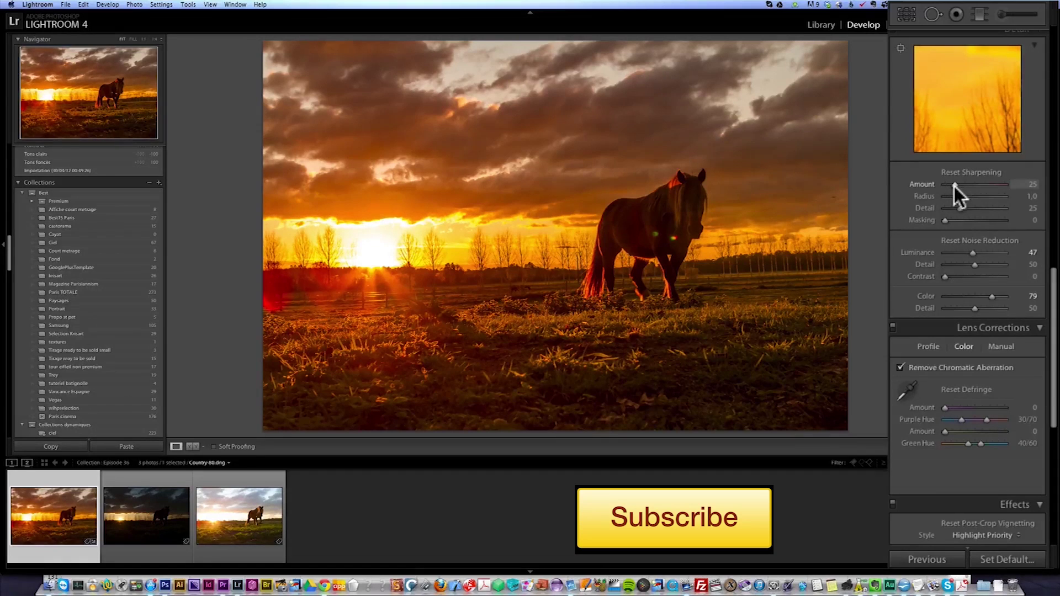
left_click_drag(955, 183, 958, 184)
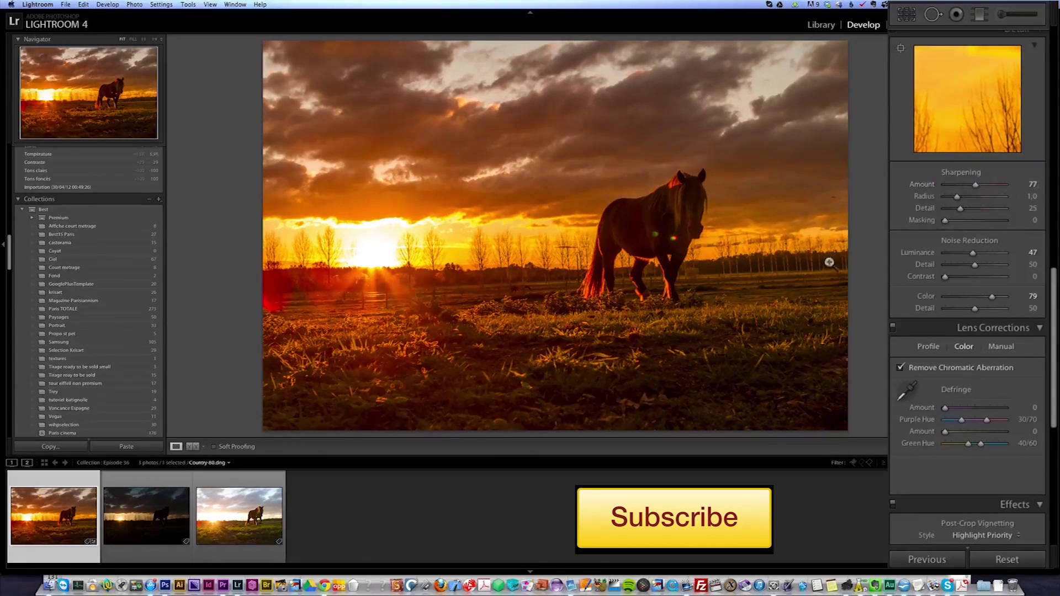
left_click(782, 252)
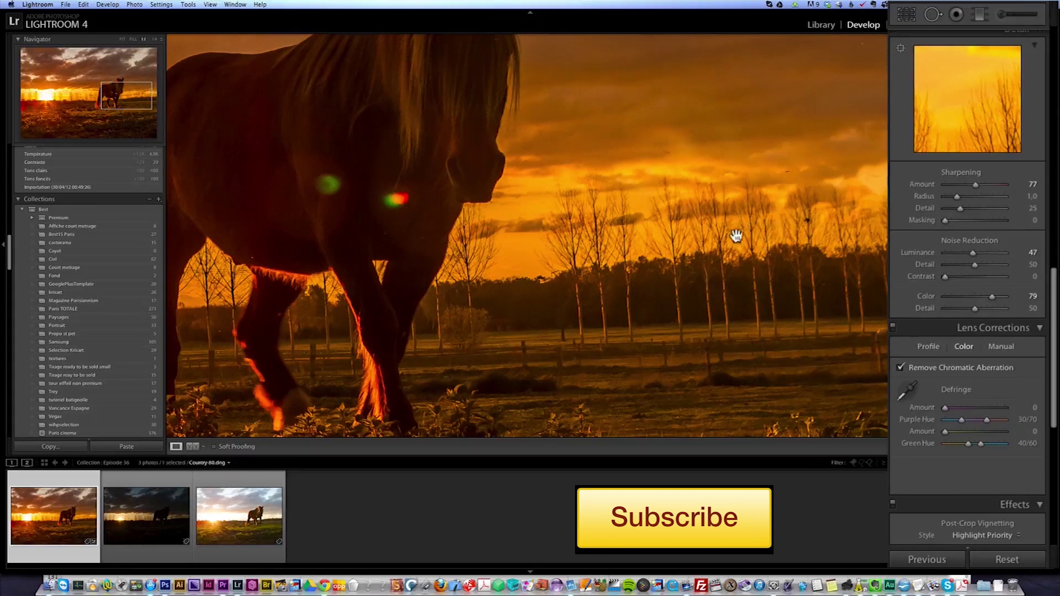
left_click(700, 224)
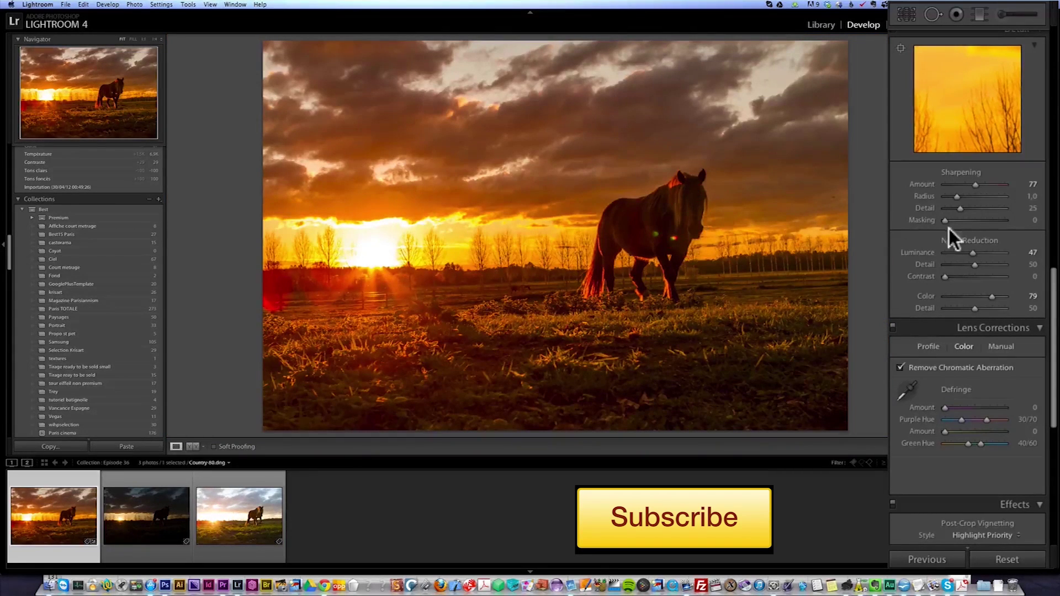
Set sharpening Masking to 59 while viewing the edge mask.
key("alt")
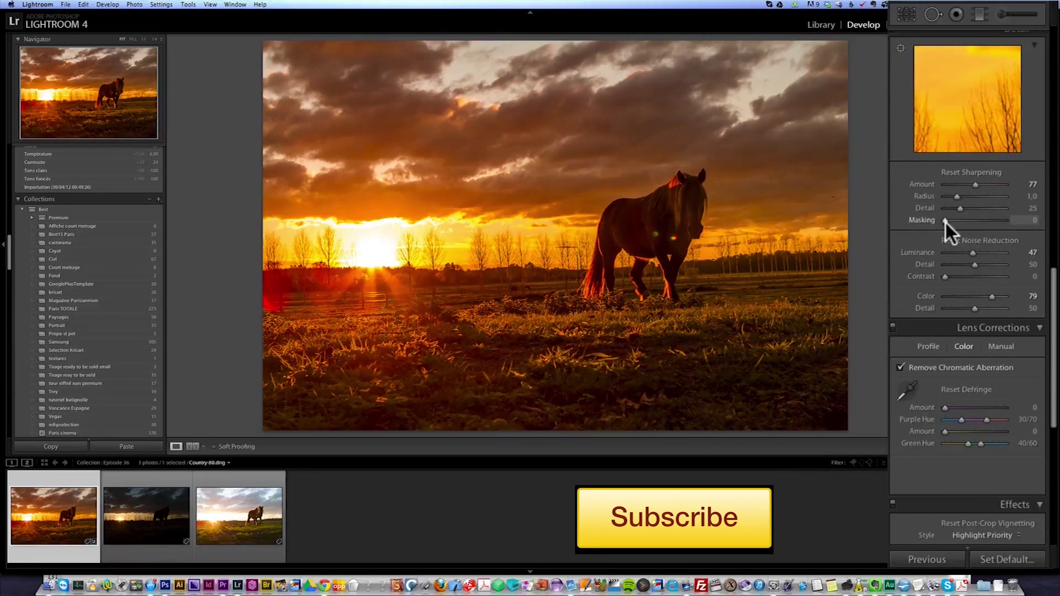
left_click_drag(946, 221, 974, 220)
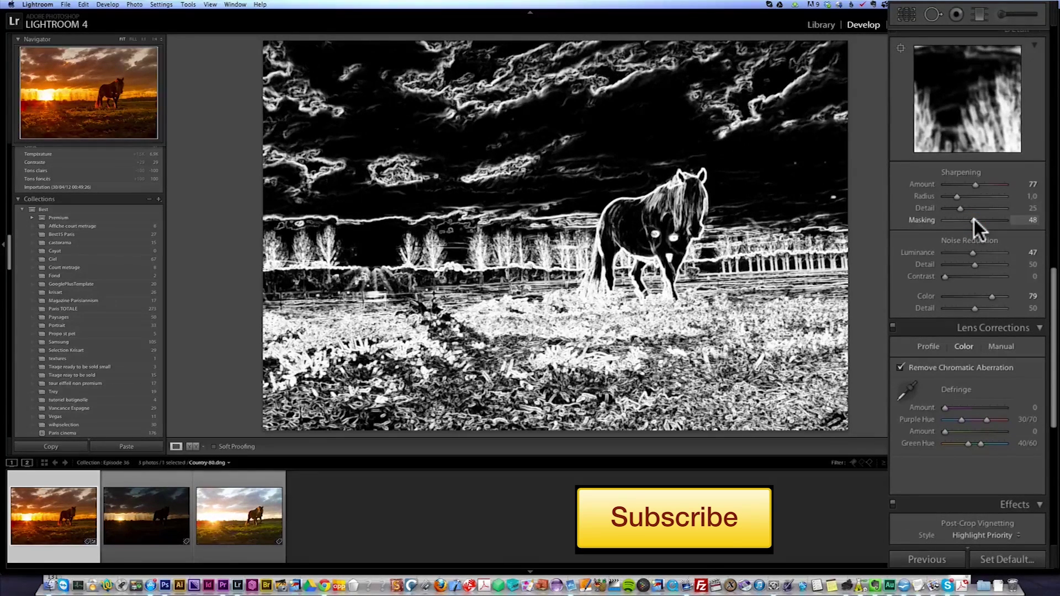
left_click_drag(974, 220, 979, 220)
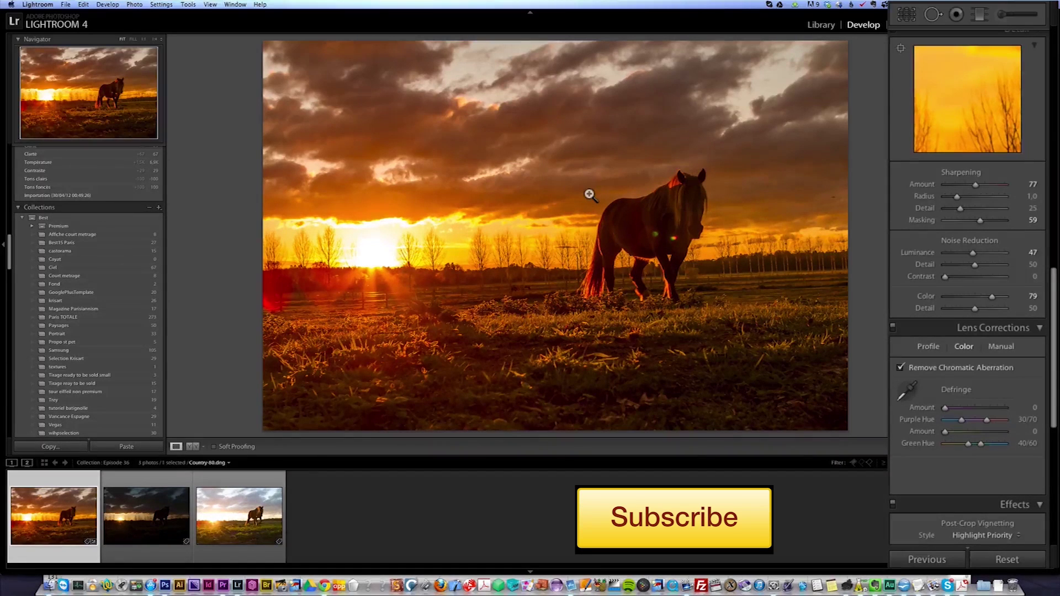
Straighten the horizon by 2.28° and trim the crop's top and bottom edges.
left_click(907, 15)
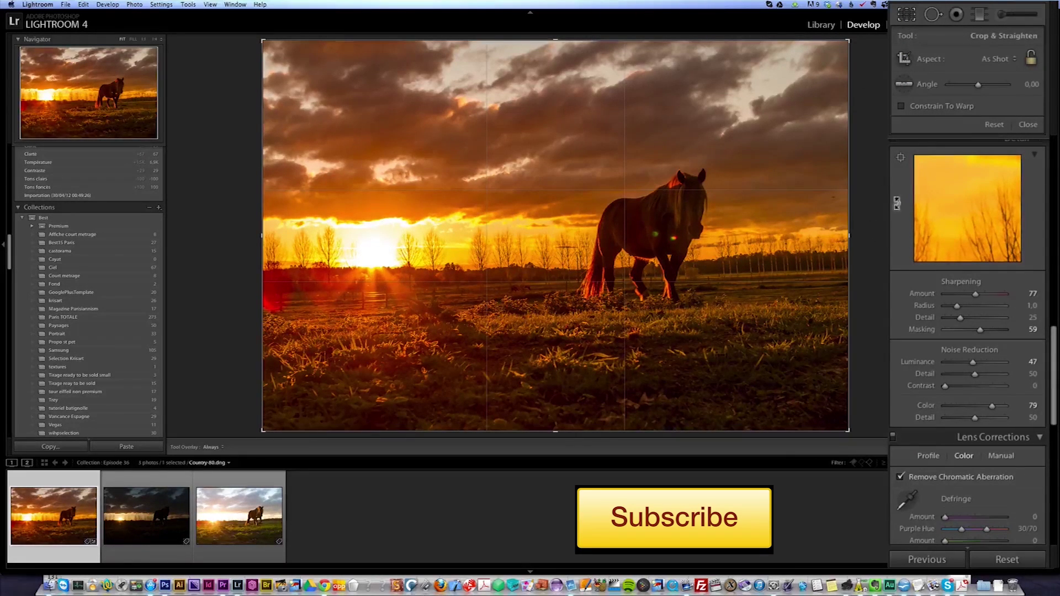
left_click(904, 84)
left_click_drag(812, 271, 466, 284)
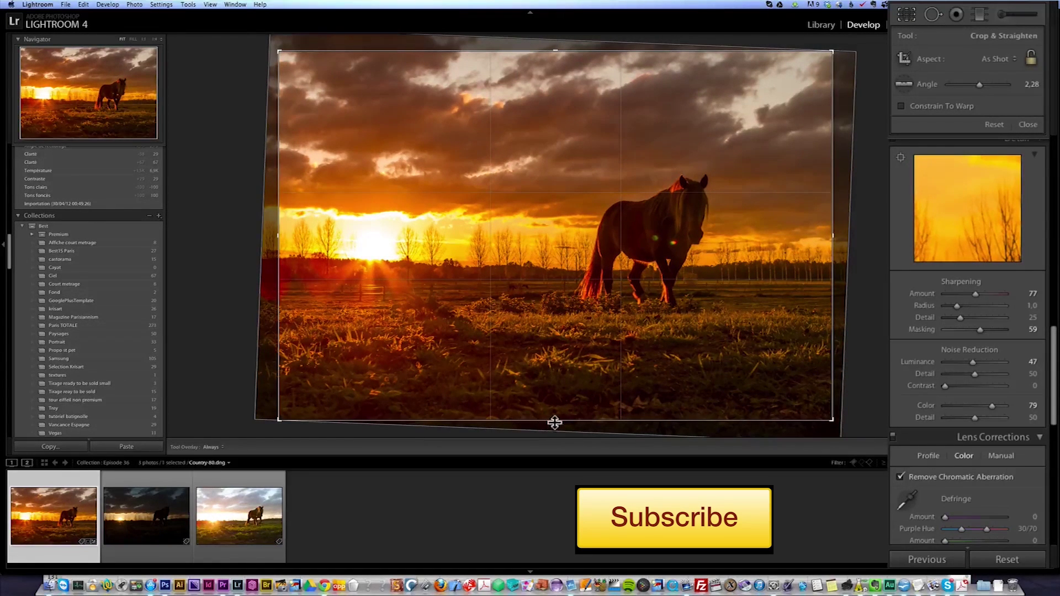
left_click_drag(555, 421, 556, 402)
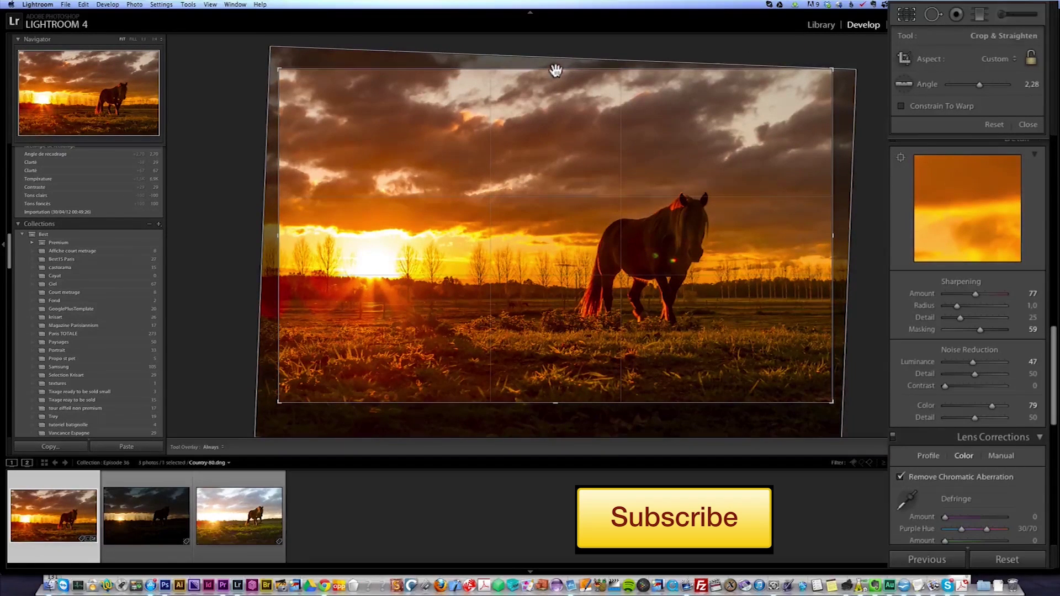
left_click_drag(556, 69, 556, 75)
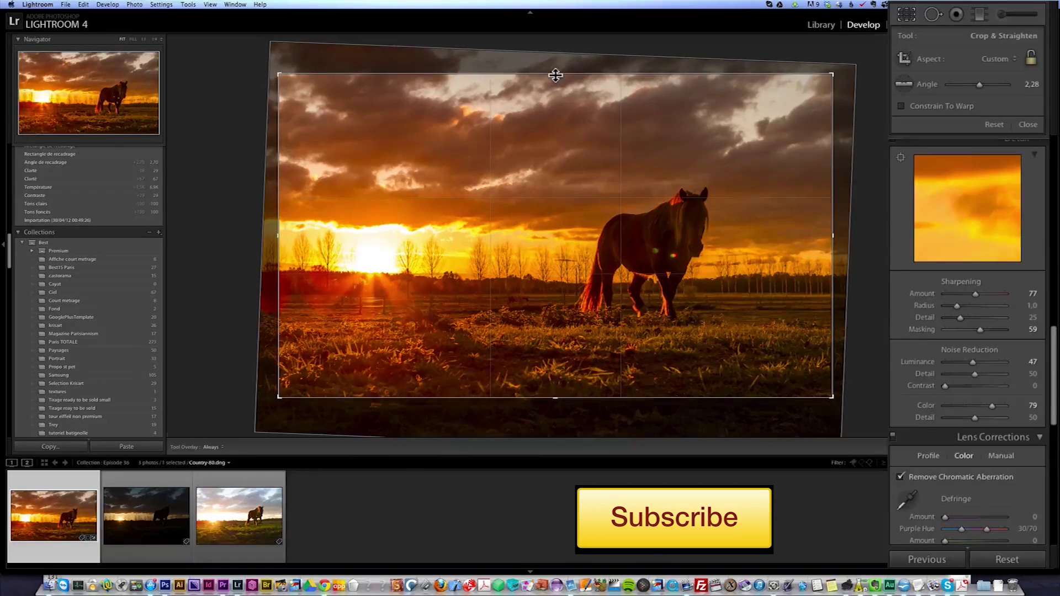
key("Return")
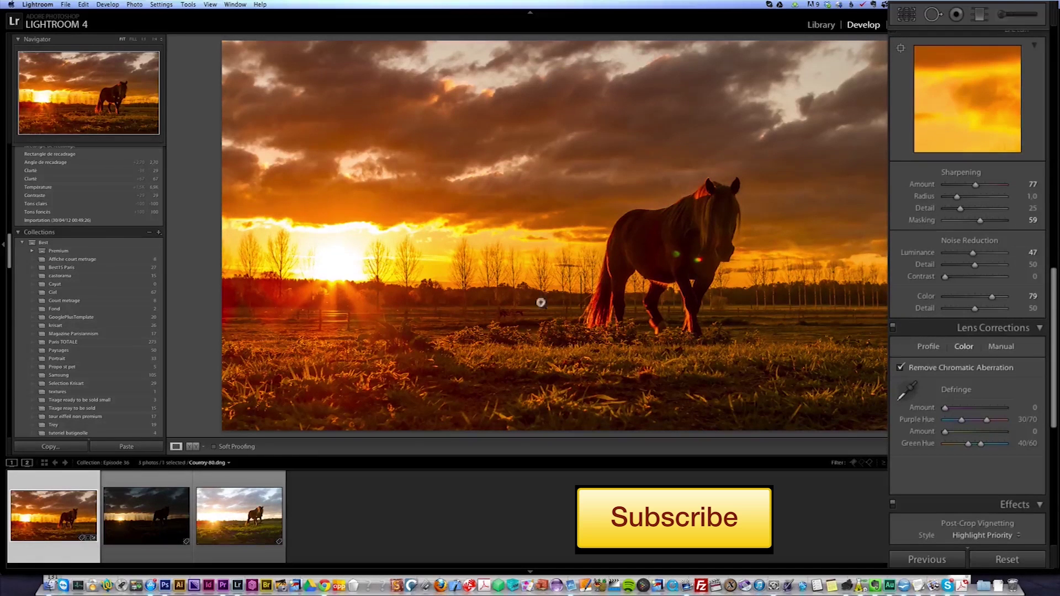
Add a Highlight Priority post-crop vignette, settling the Amount at −11.
left_click_drag(1053, 335, 1055, 430)
left_click(973, 216)
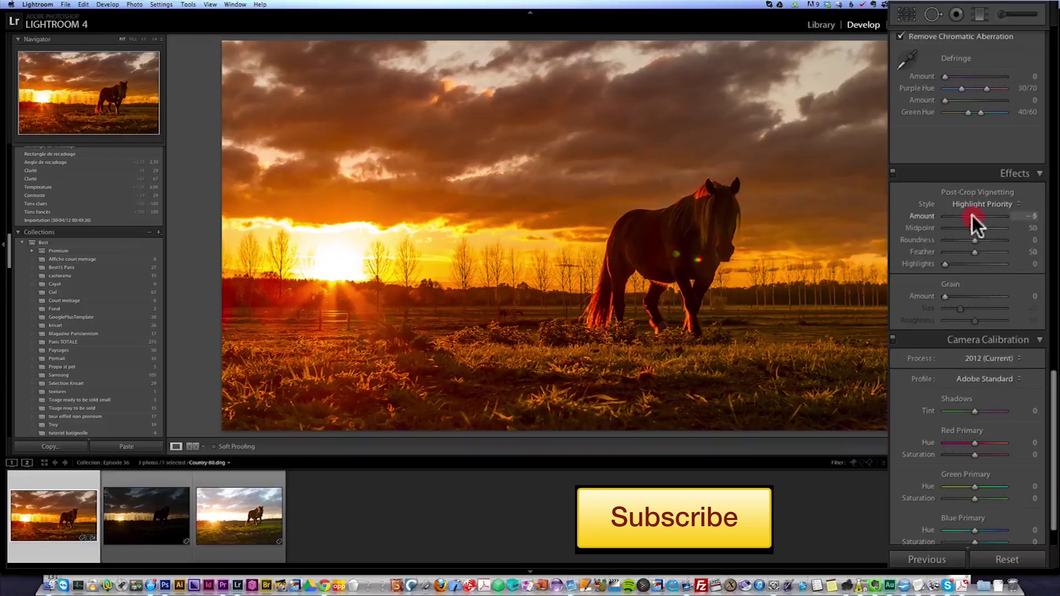
left_click_drag(973, 215, 967, 213)
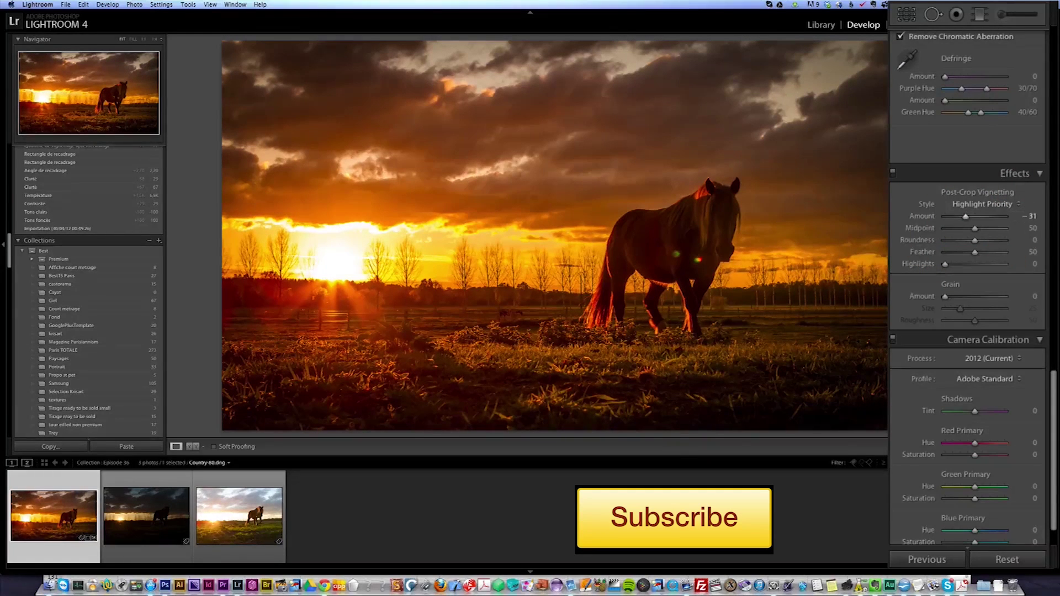
scroll(1053, 196, "up", 15)
left_click_drag(1054, 196, 1020, 34)
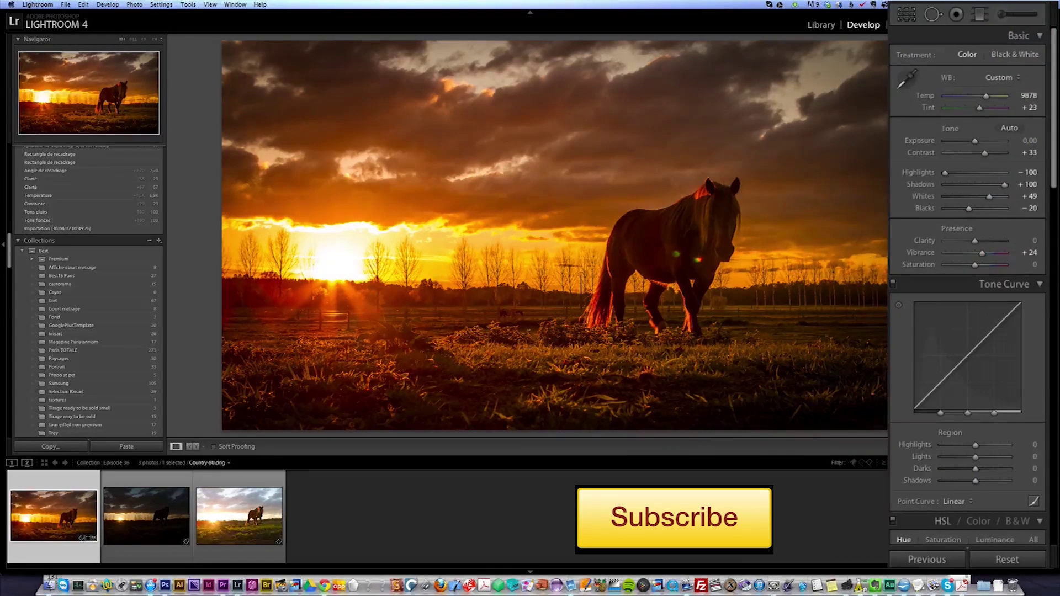
left_click_drag(1053, 185, 1034, 466)
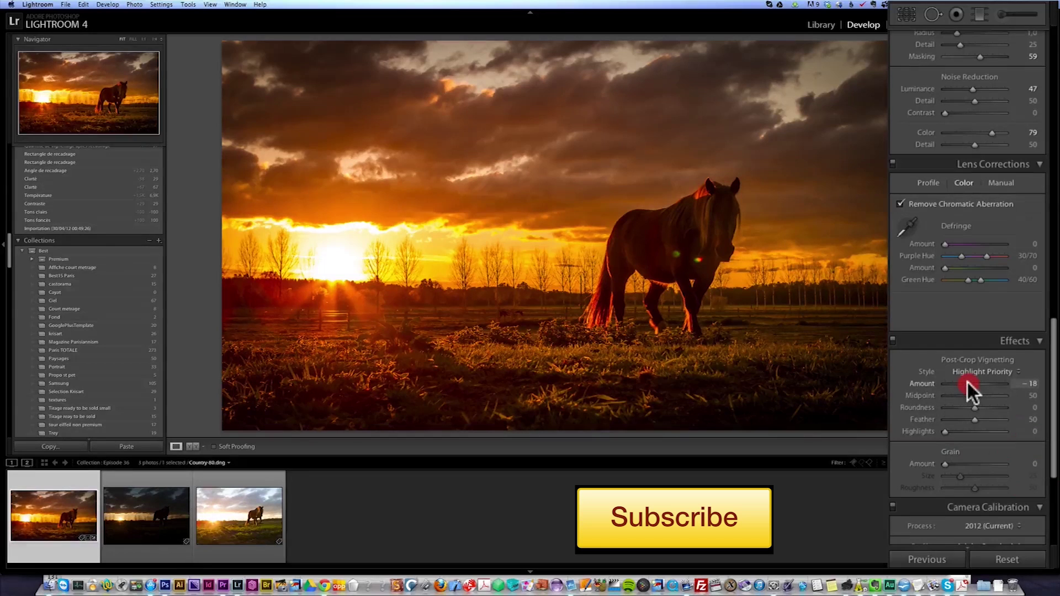
left_click_drag(970, 383, 971, 383)
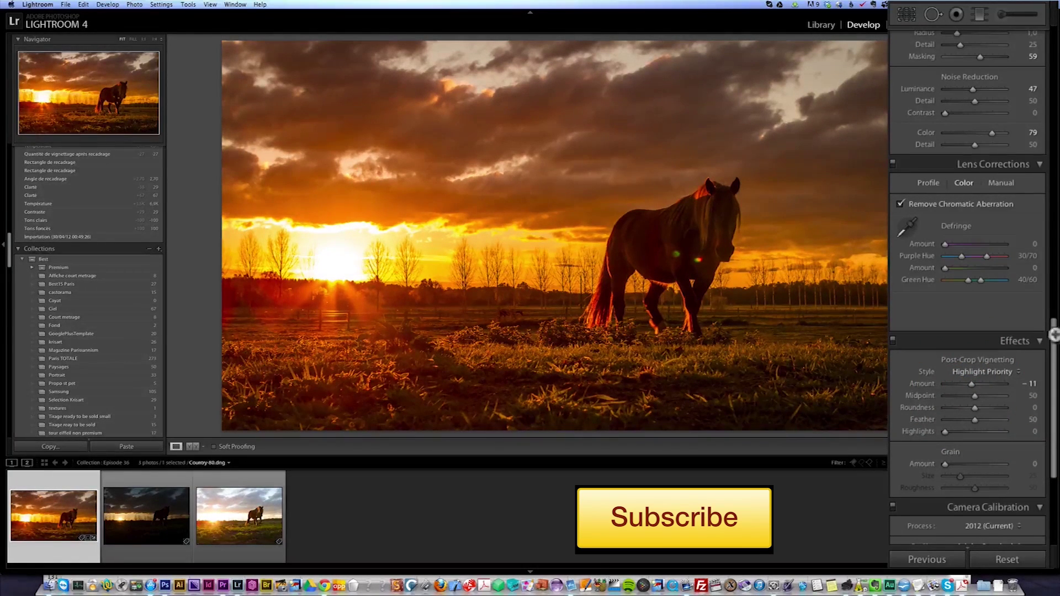
left_click_drag(1053, 348, 1053, 61)
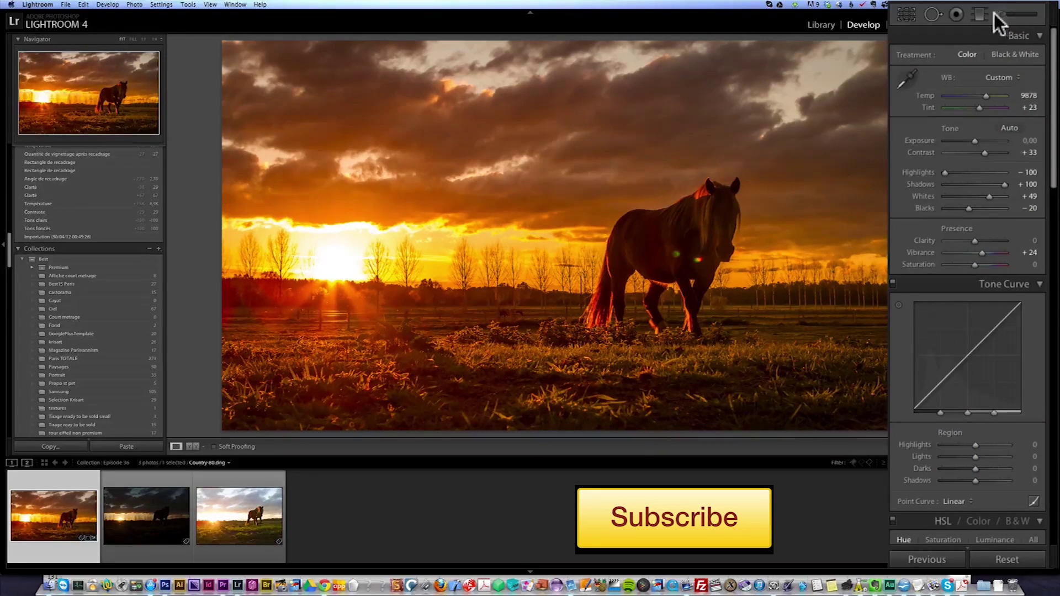
Reset the Adjustment Brush, set Exposure −0.52, and paint over the lower-left foreground grass.
key("k")
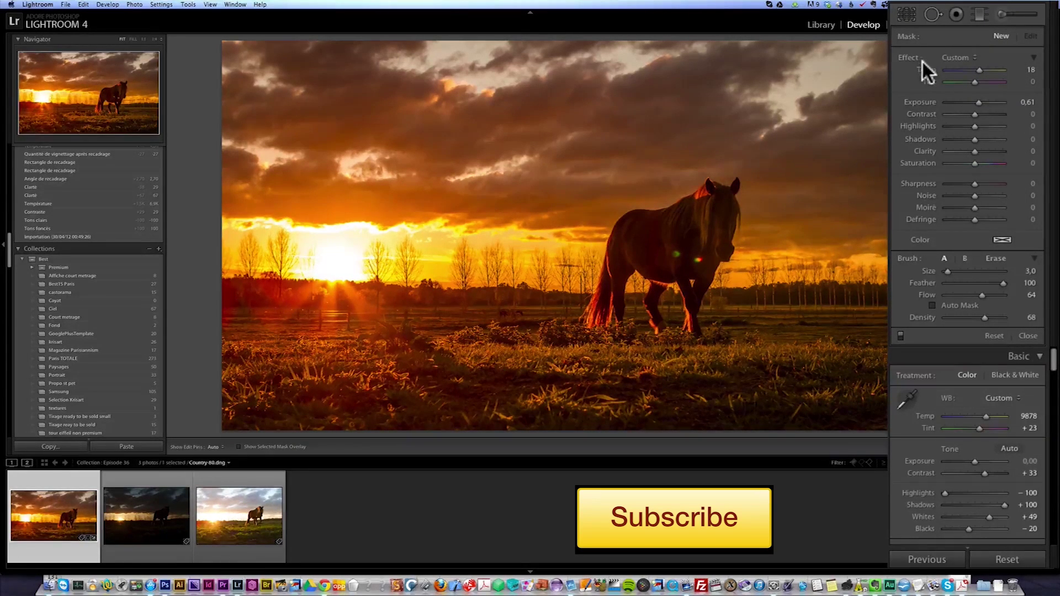
key("alt")
left_click(910, 58, "alt")
left_click_drag(974, 104, 971, 103)
scroll(630, 376, "up", 3)
scroll(629, 376, "up", 8)
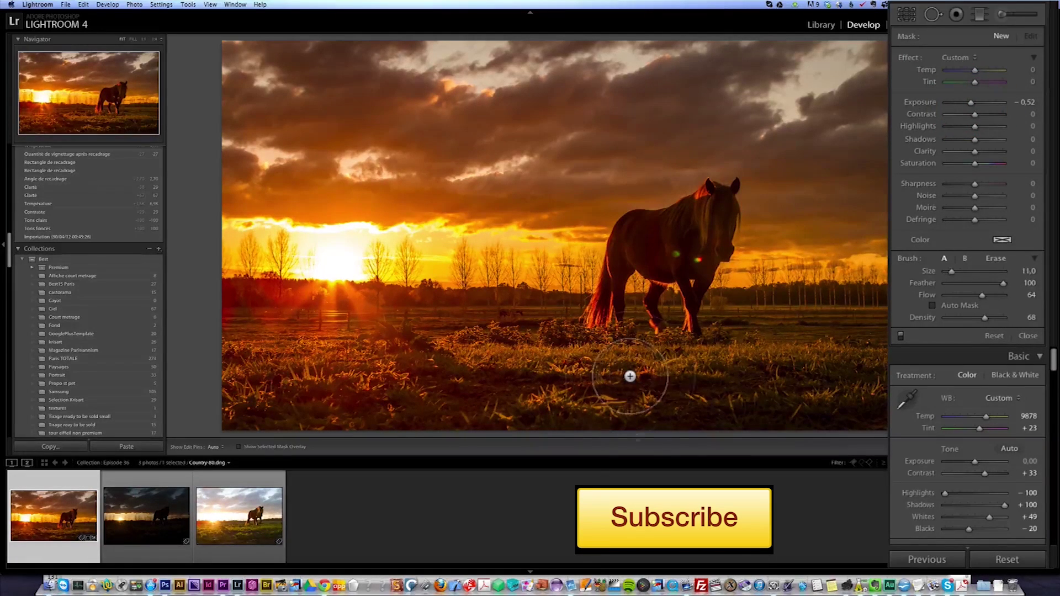
key("h")
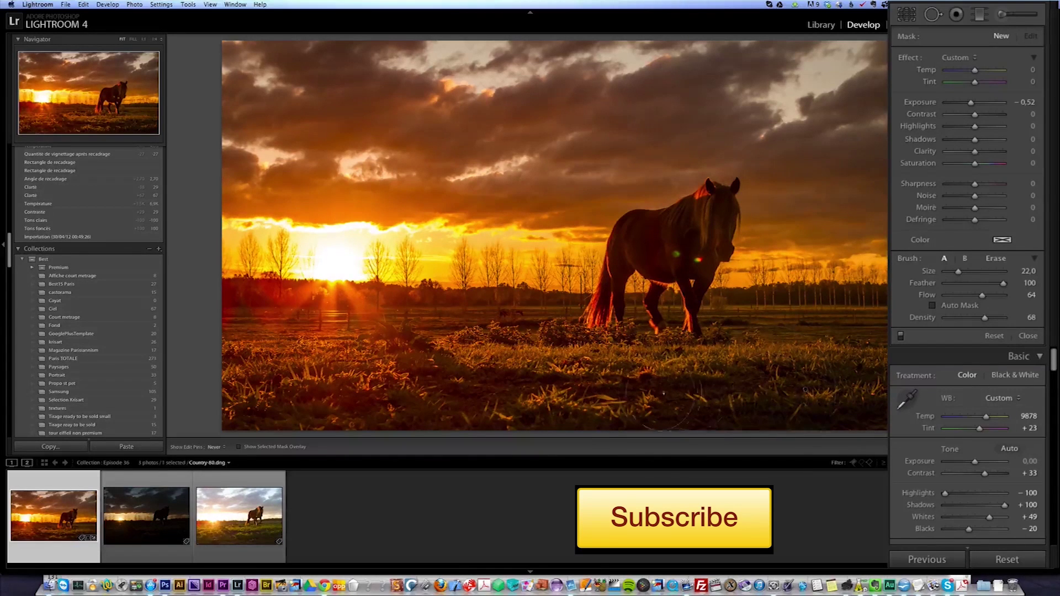
mouse_move(500, 380)
left_mouse_down()
mouse_move(481, 398)
mouse_move(309, 364)
mouse_move(238, 382)
mouse_move(347, 389)
left_mouse_up()
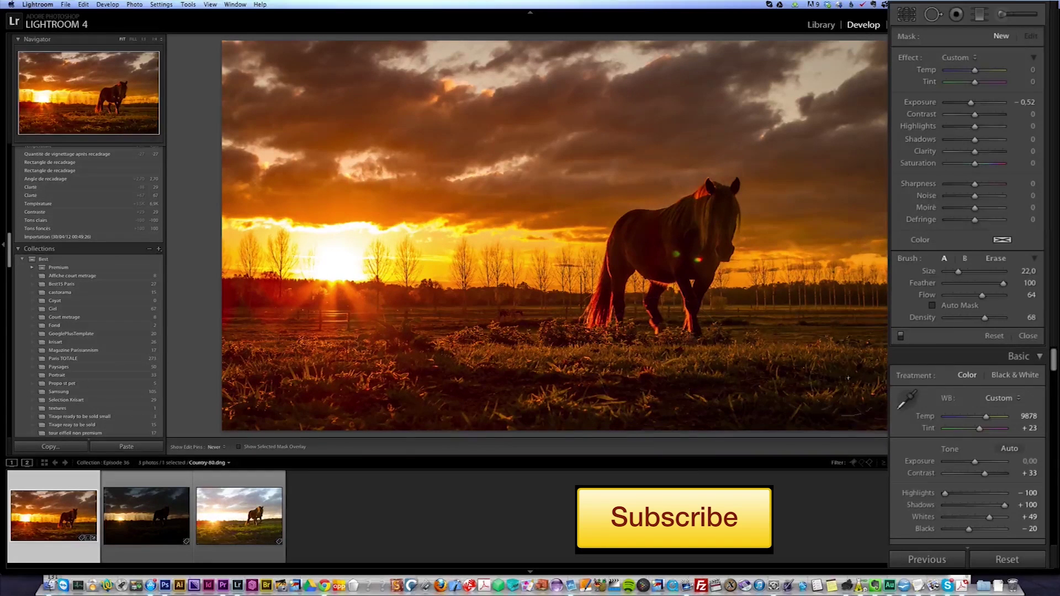
key("h")
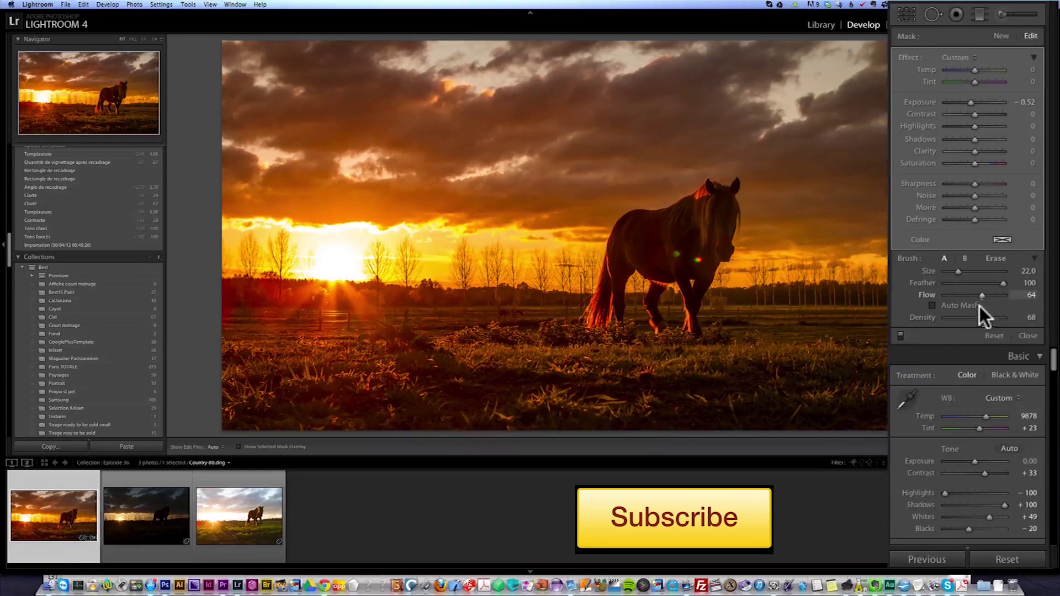
Raise brush Density to 100, then paint a new −0.52 mask across the top of the sky.
left_click_drag(984, 319, 1008, 318)
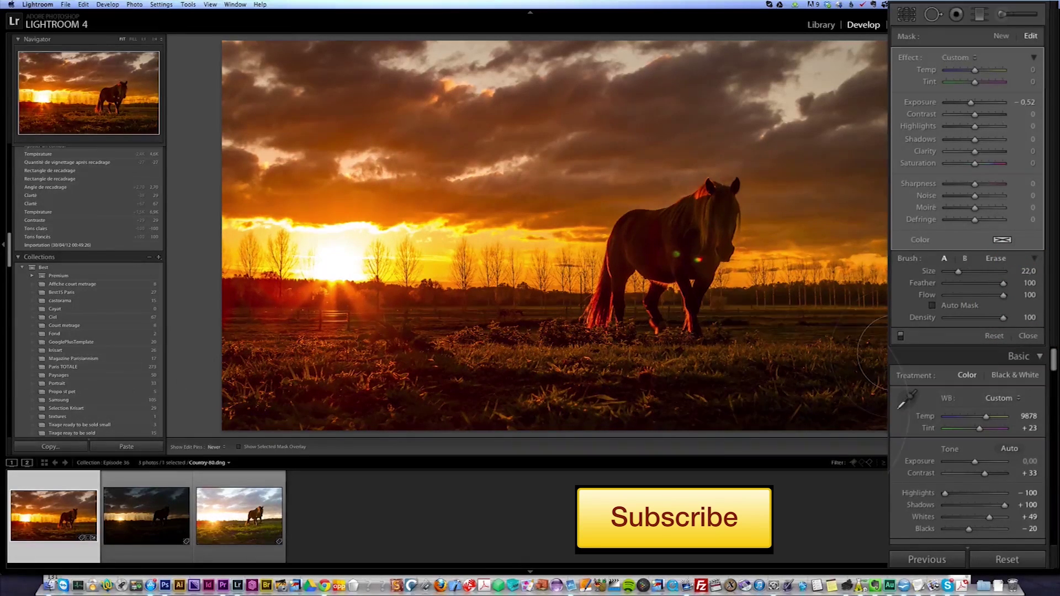
left_click_drag(763, 146, 884, 116)
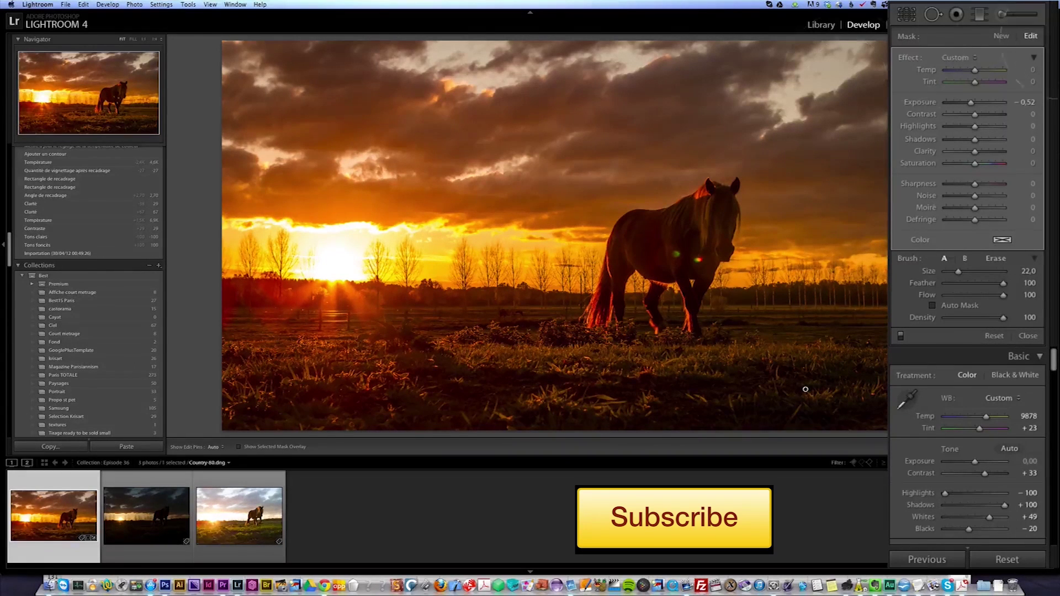
left_click(1002, 35)
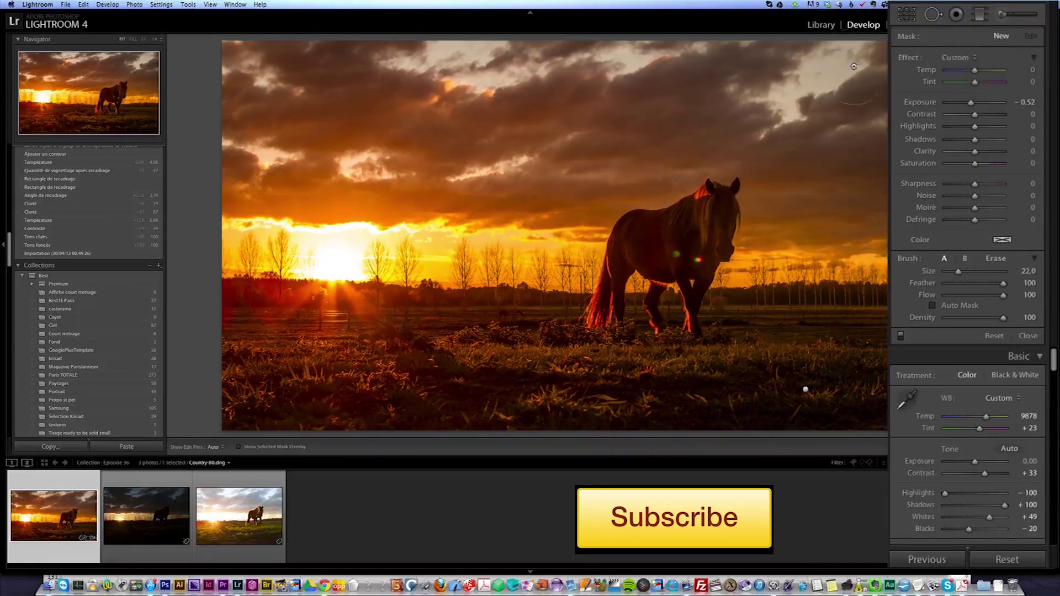
mouse_move(854, 67)
left_mouse_down()
mouse_move(663, 61)
mouse_move(384, 80)
left_mouse_up()
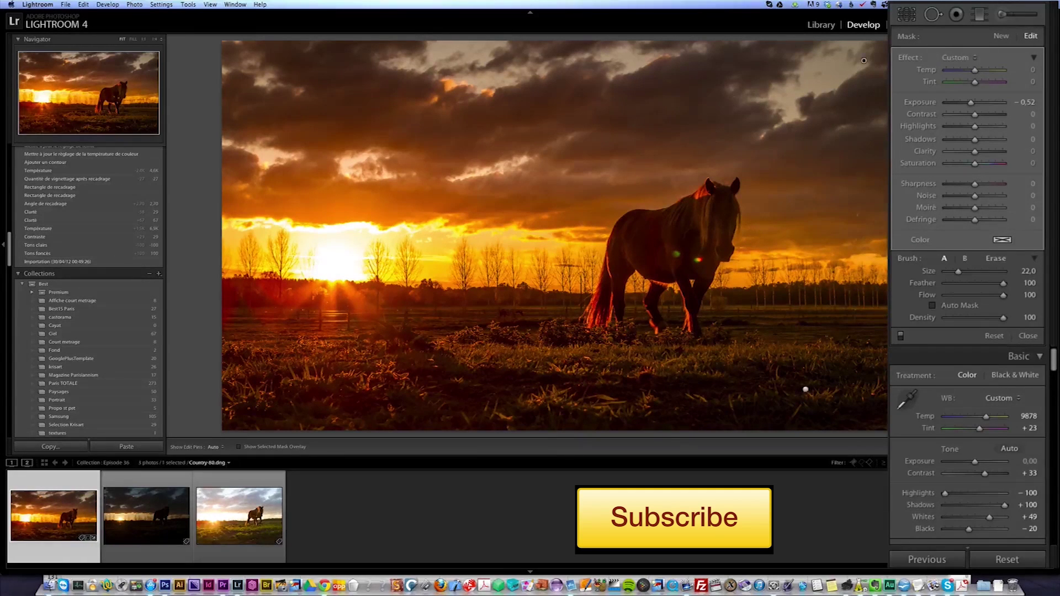
At 1:1 zoom, heal the red and green lens-flare spots on the horse's body with Spot Removal.
left_click(1026, 336)
left_click(691, 260)
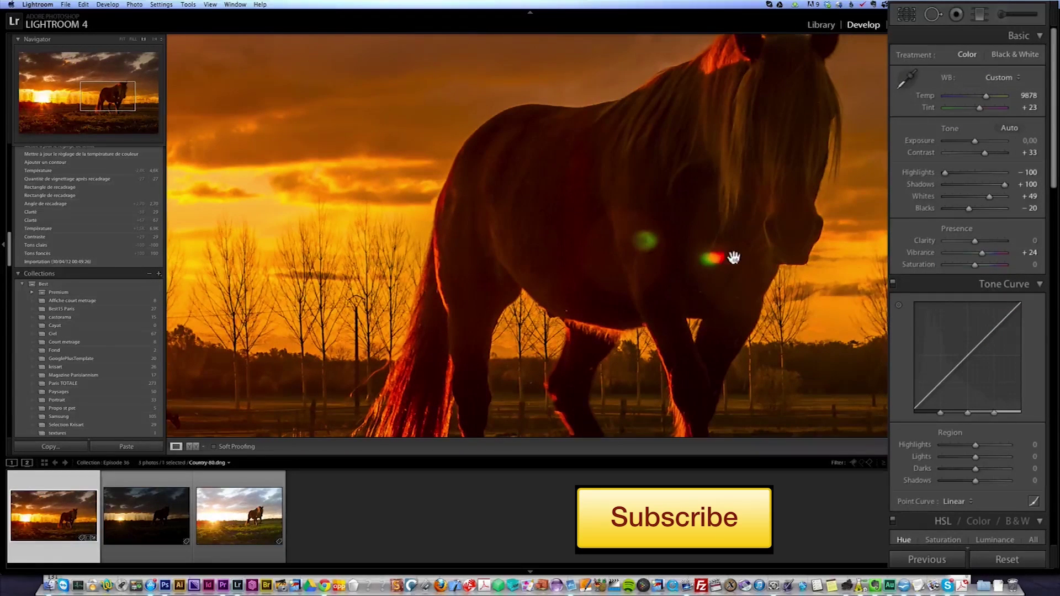
left_click_drag(673, 246, 658, 203)
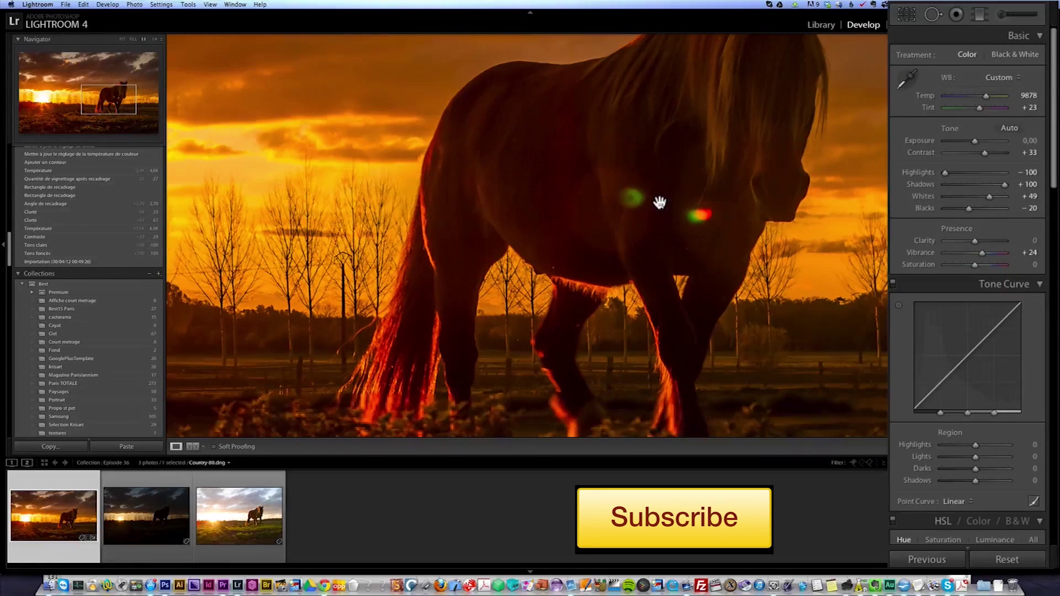
left_click(932, 16)
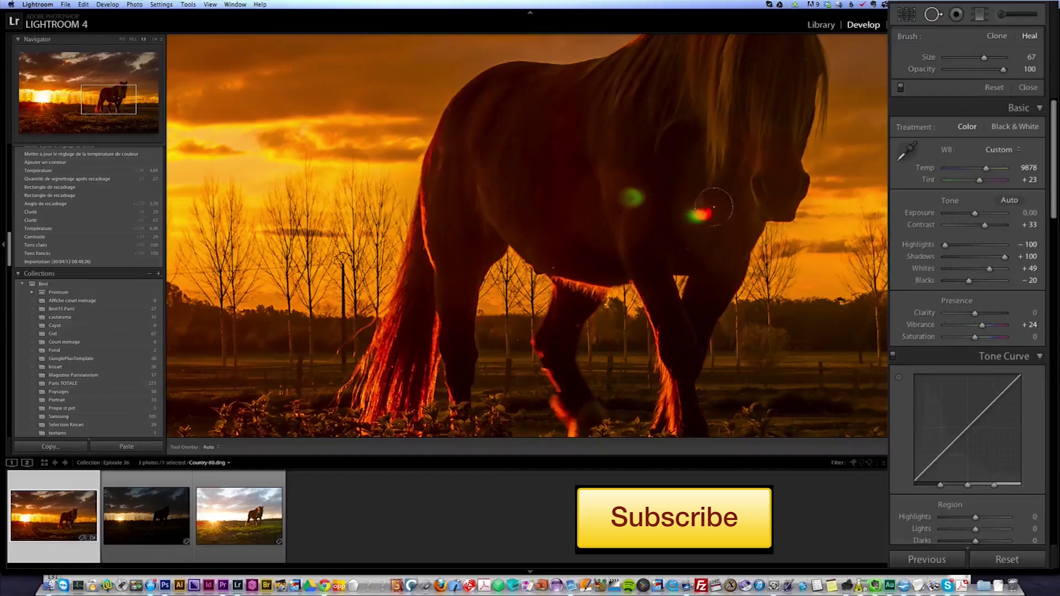
key("bracketleft")
key("bracketleft")
left_click(701, 216)
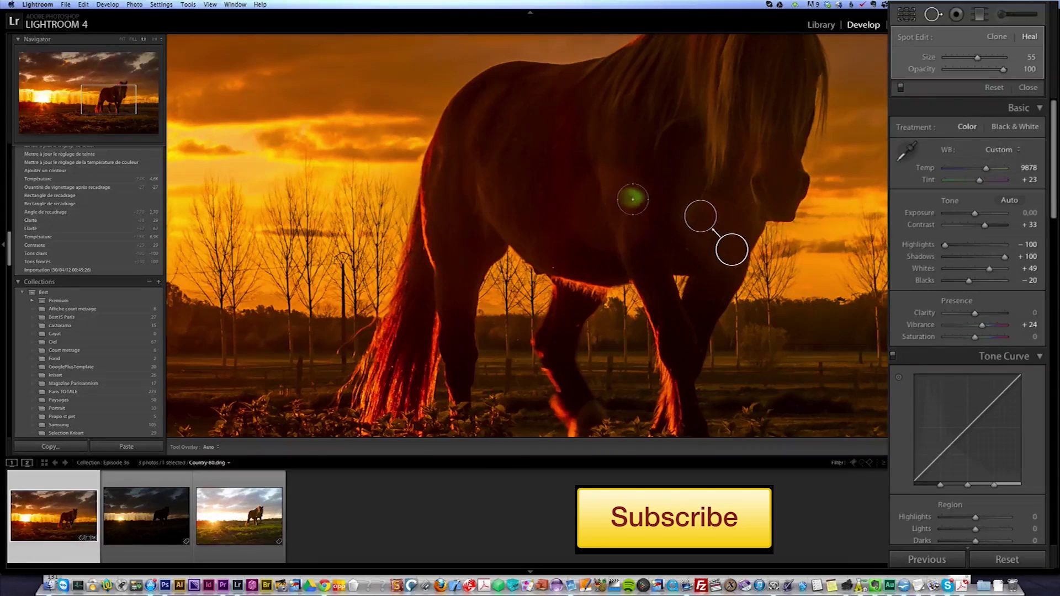
left_click(632, 198)
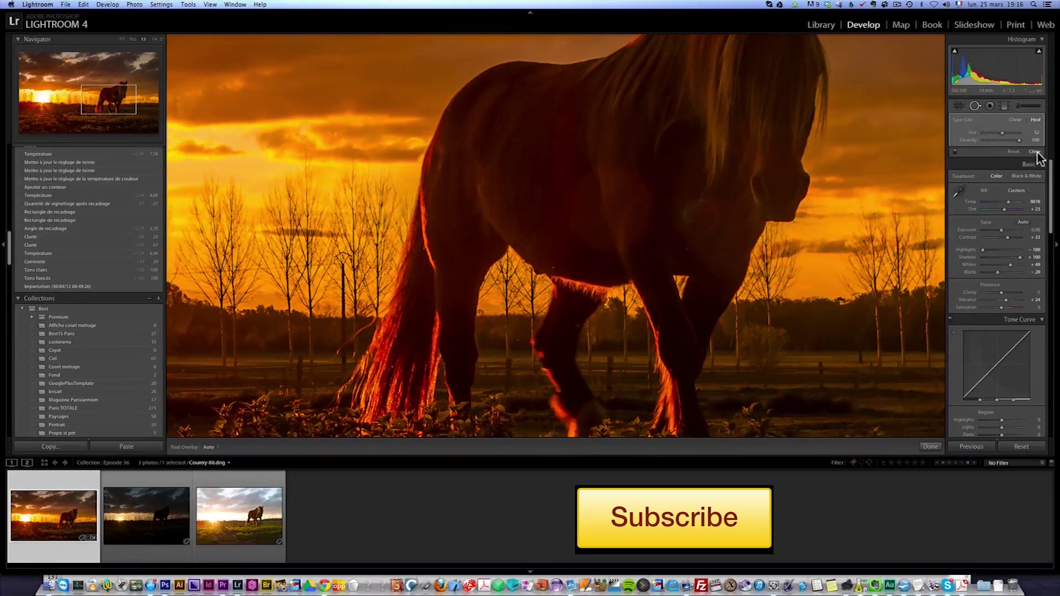
left_click(1036, 151)
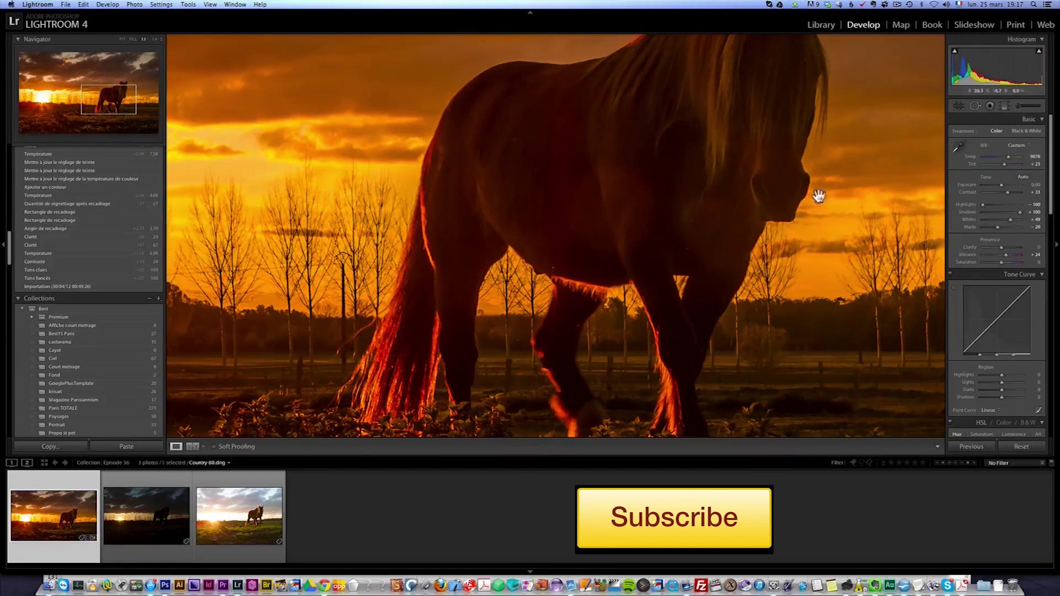
Paint a new adjustment-brush mask over the horse's body at Exposure −0.52.
left_click(1020, 106)
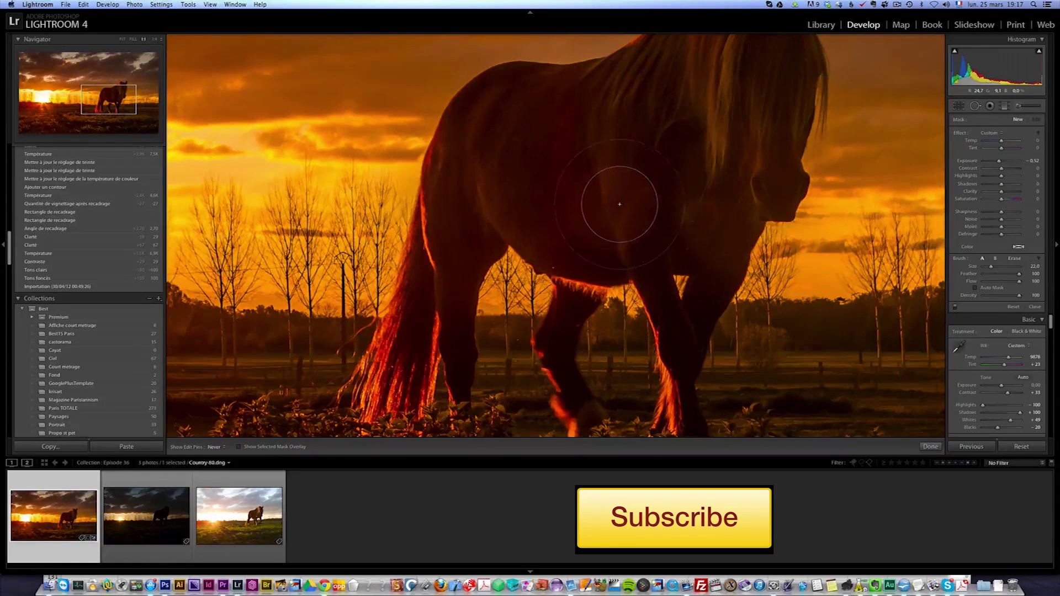
mouse_move(611, 207)
left_mouse_down()
mouse_move(598, 192)
mouse_move(613, 234)
mouse_move(634, 230)
left_mouse_up()
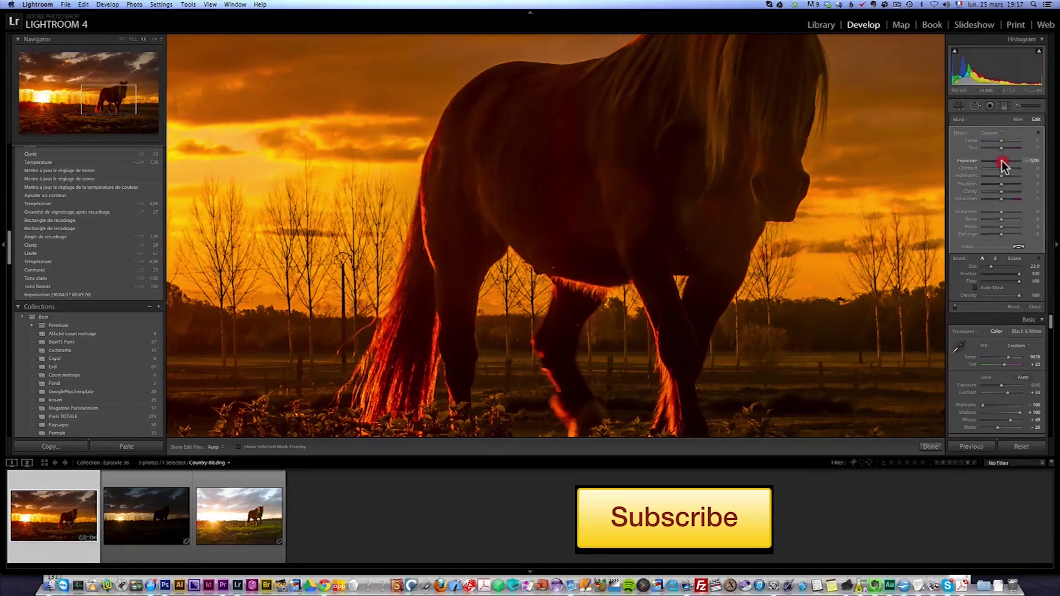
left_click_drag(1001, 161, 994, 161)
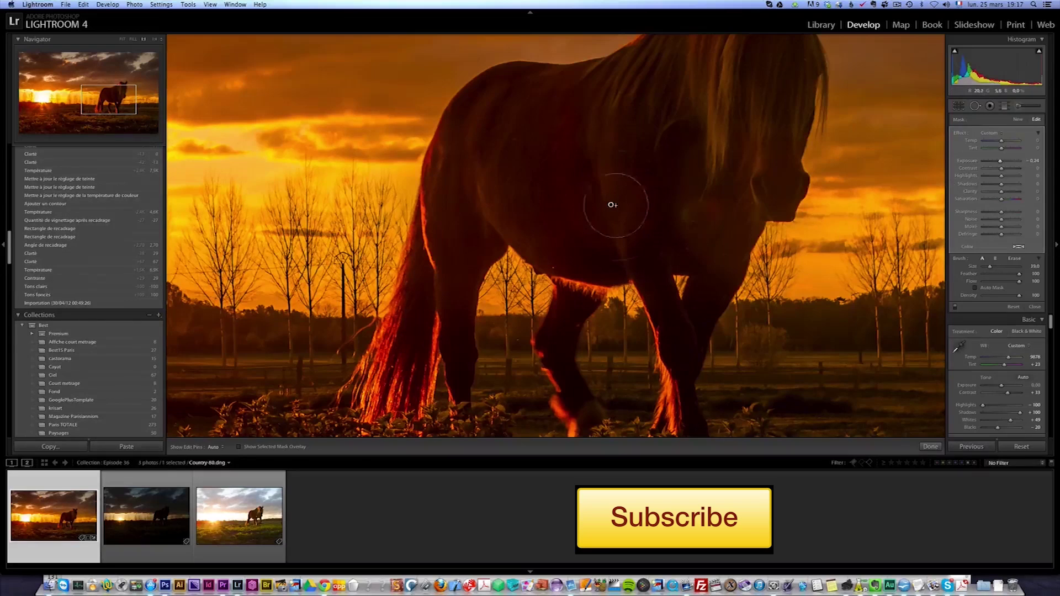
scroll(625, 204, "down", 2)
scroll(625, 205, "down", 6)
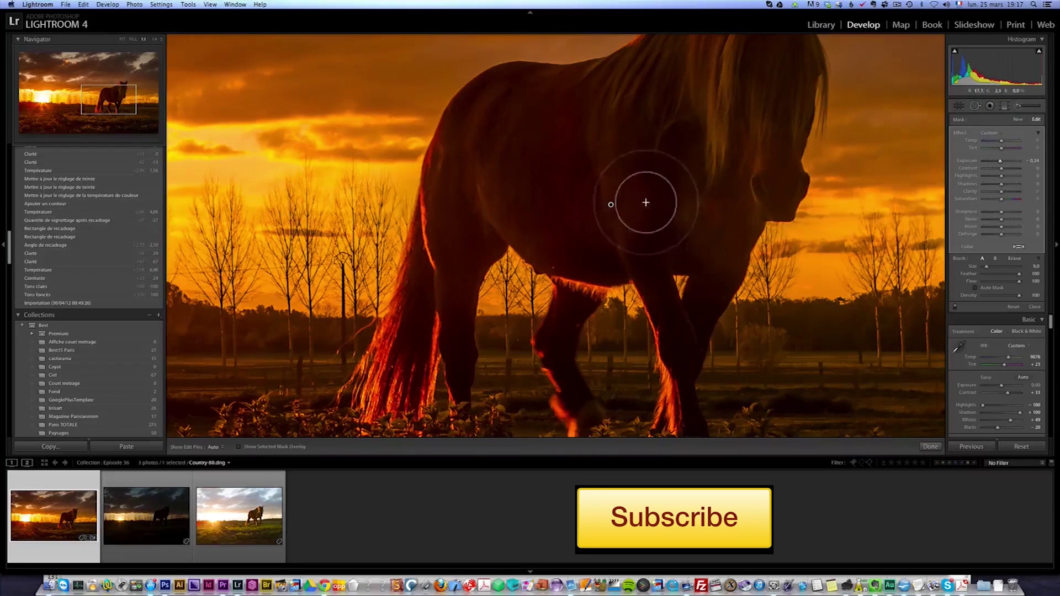
scroll(634, 196, "down", 2)
key("h")
mouse_move(633, 197)
left_mouse_down()
mouse_move(620, 185)
mouse_move(587, 199)
mouse_move(632, 224)
mouse_move(608, 191)
mouse_move(622, 237)
mouse_move(613, 189)
mouse_move(627, 217)
left_mouse_up()
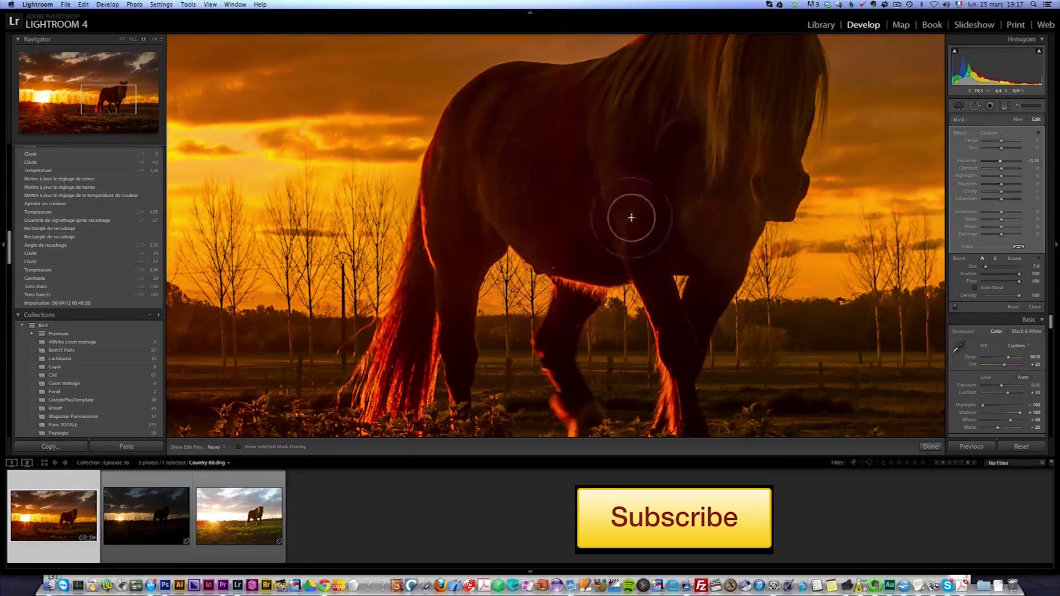
key("h")
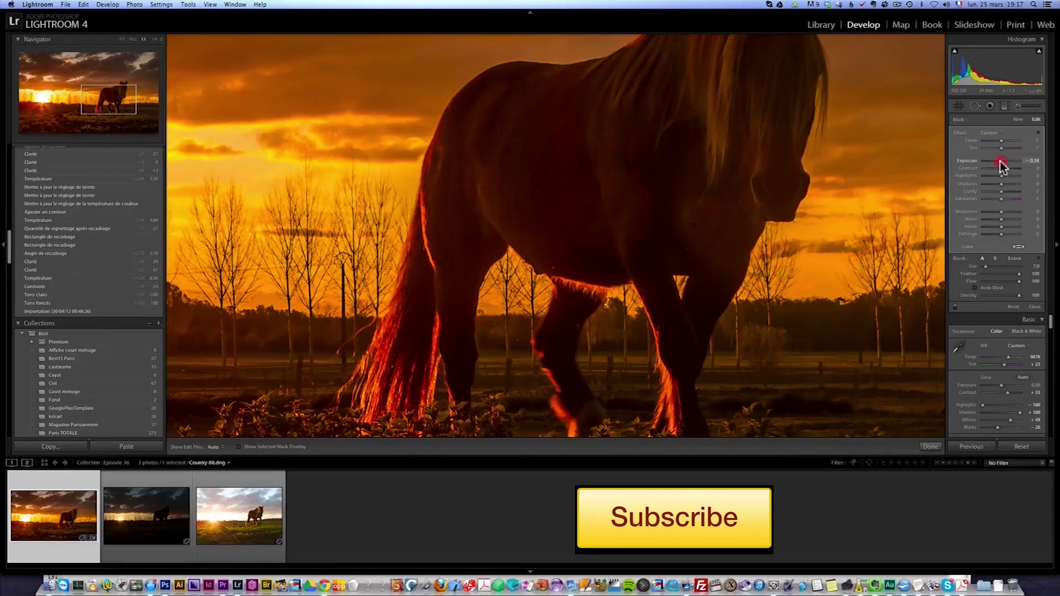
left_click_drag(1000, 162, 999, 161)
left_click(1000, 161)
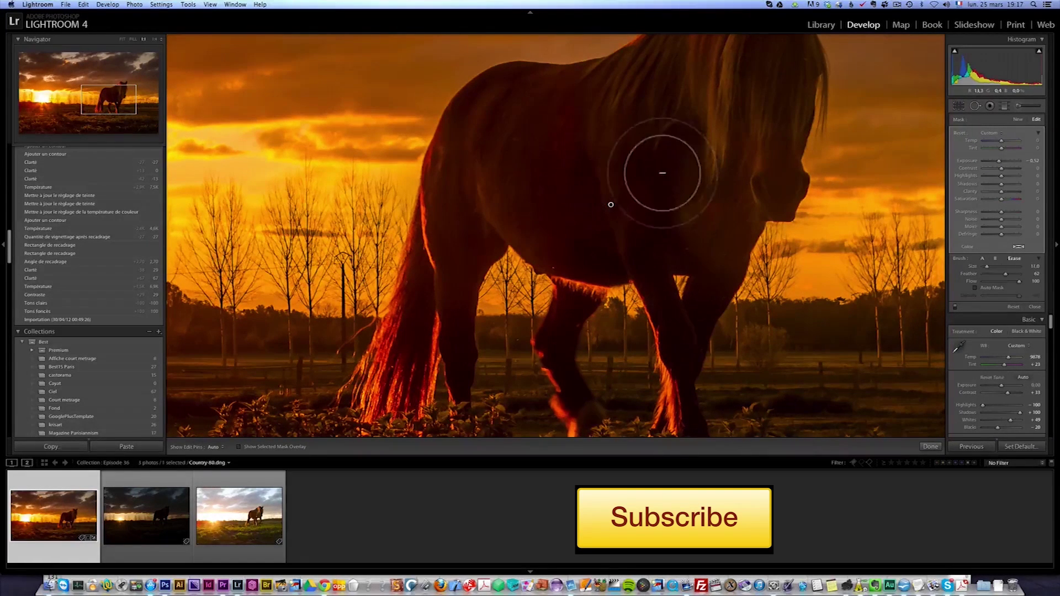
Erase the excess darkening from part of the horse and deselect the adjustment pin.
left_click(638, 157, "alt")
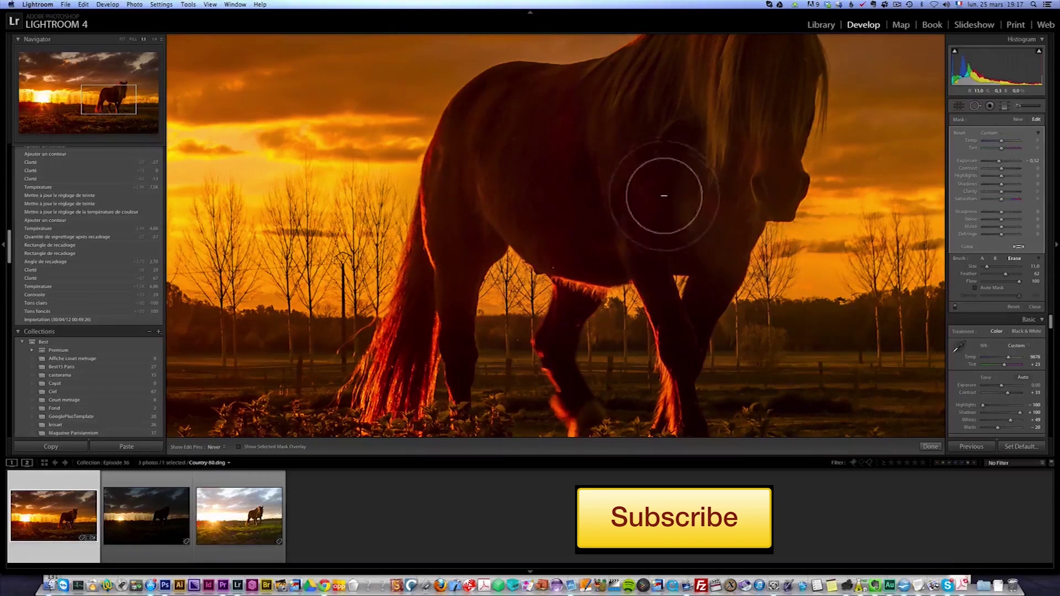
mouse_move(551, 181)
left_mouse_down()
mouse_move(528, 214)
mouse_move(541, 255)
mouse_move(671, 288)
mouse_move(695, 276)
mouse_move(704, 229)
left_mouse_up()
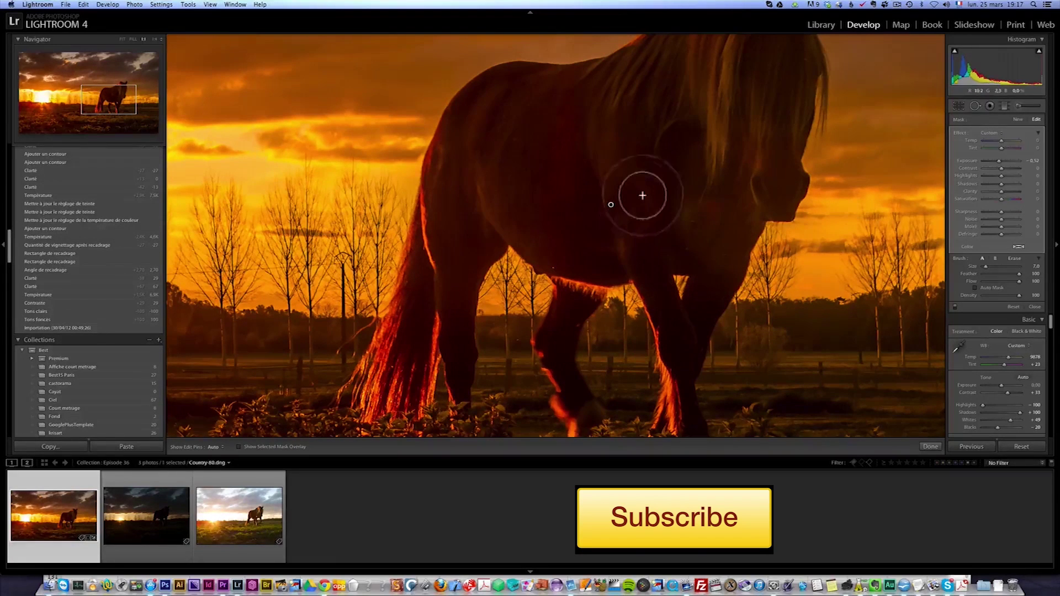
key("Delete")
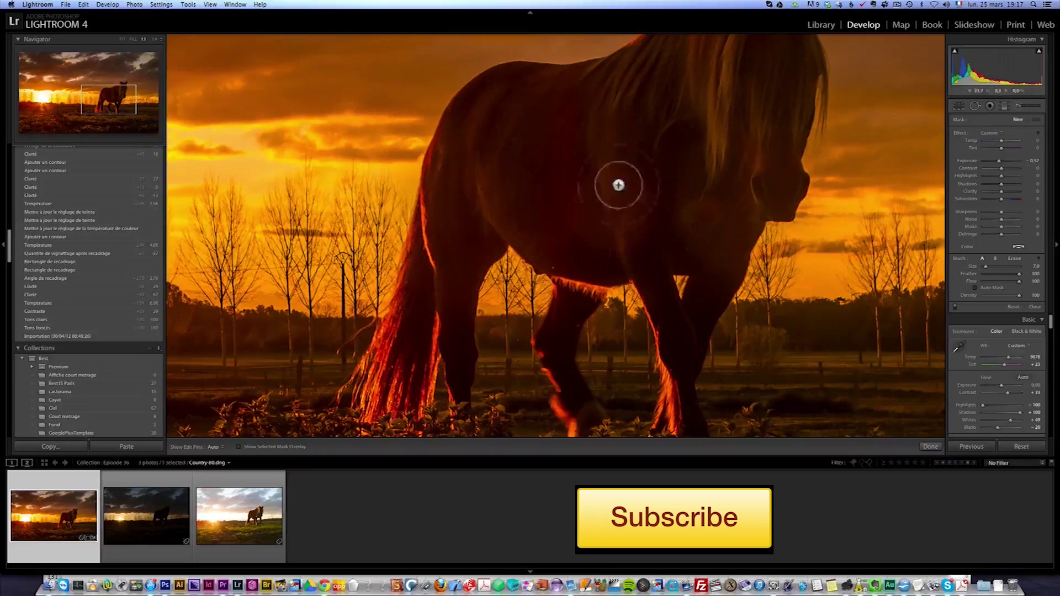
Compare the full photo in Before/After view, then save develop settings to Country-80.dng with Cmd+S.
left_click(1032, 308)
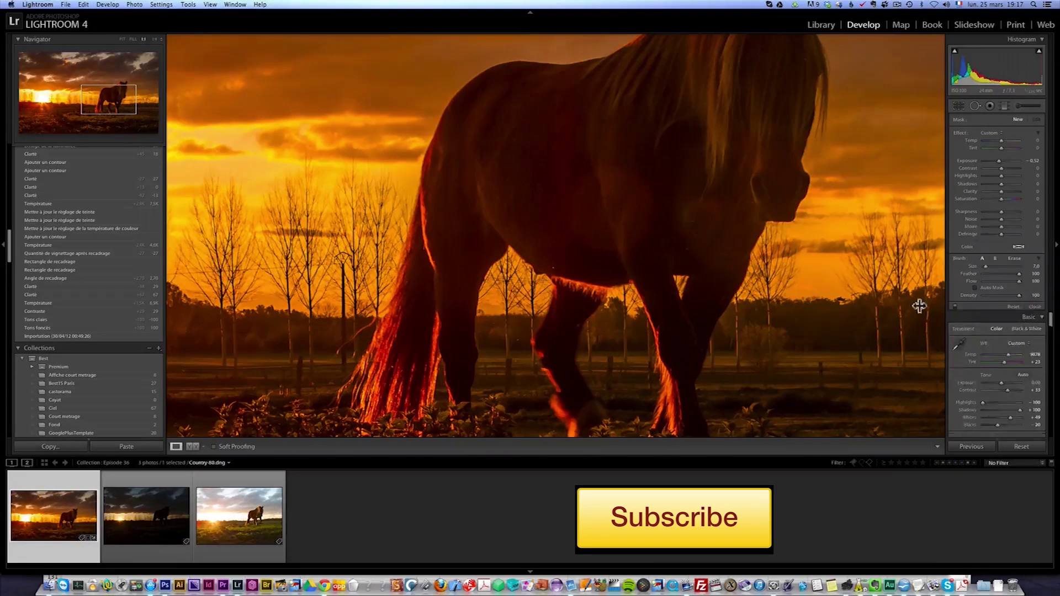
left_click(448, 267)
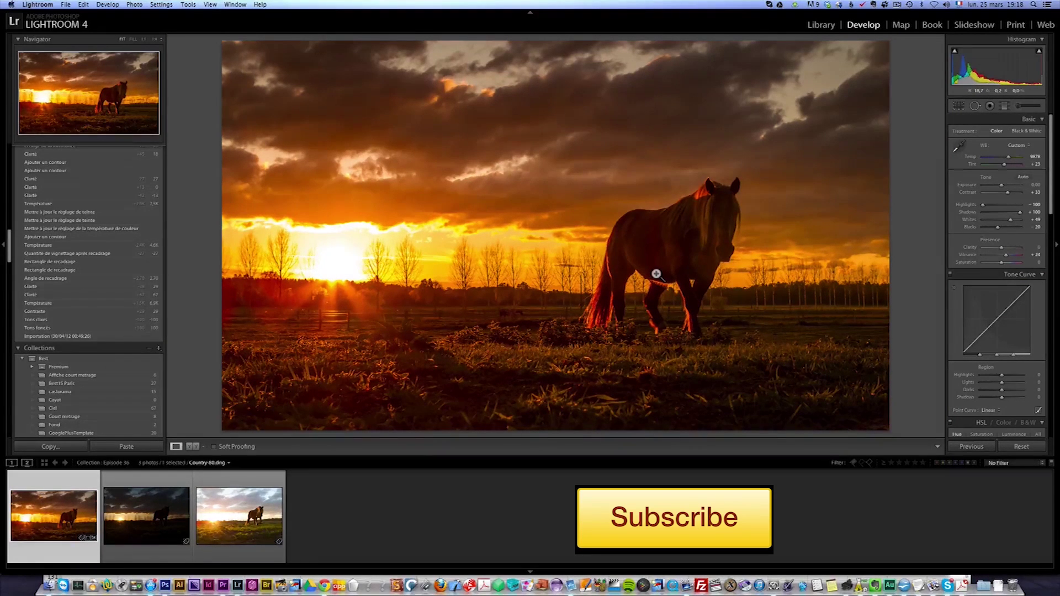
key("y")
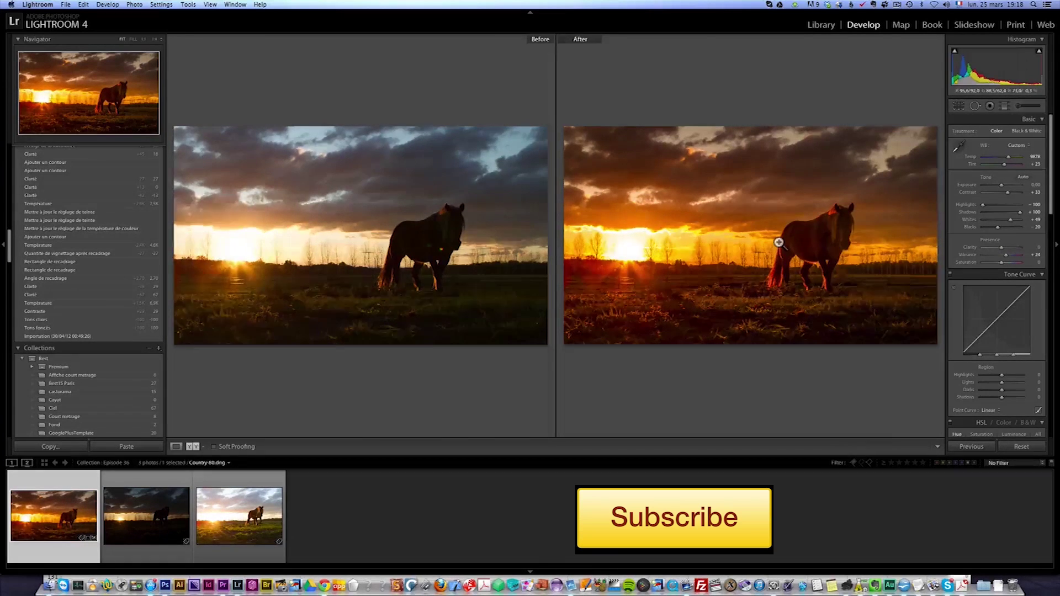
key("y")
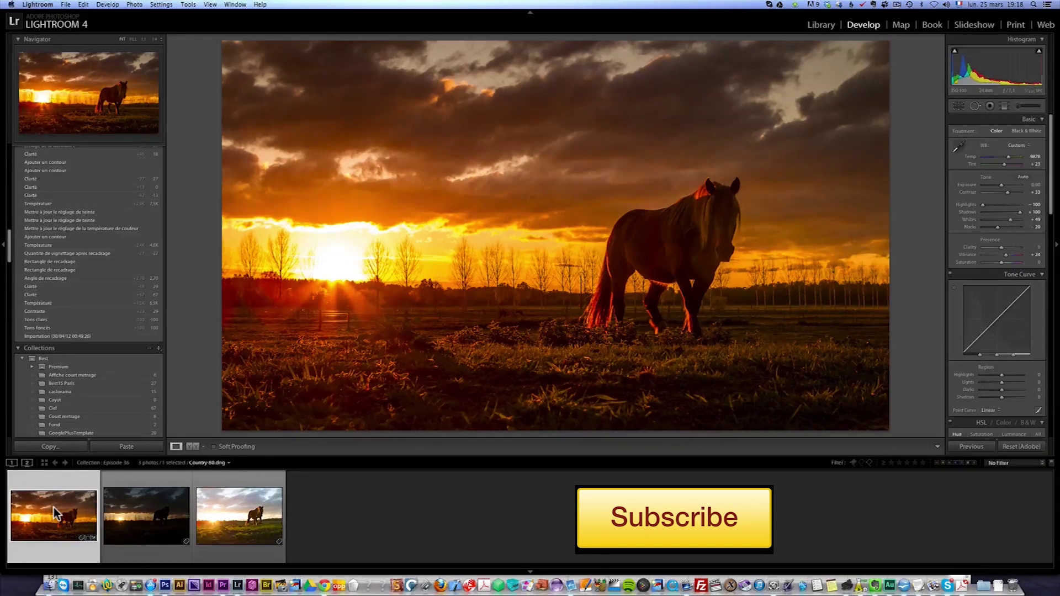
key("super+s")
Send the first filmstrip photo to Photoshop CS6 via Edit In > Edit in Adobe Photoshop CS6.
right_click(53, 513)
mouse_move(86, 399)
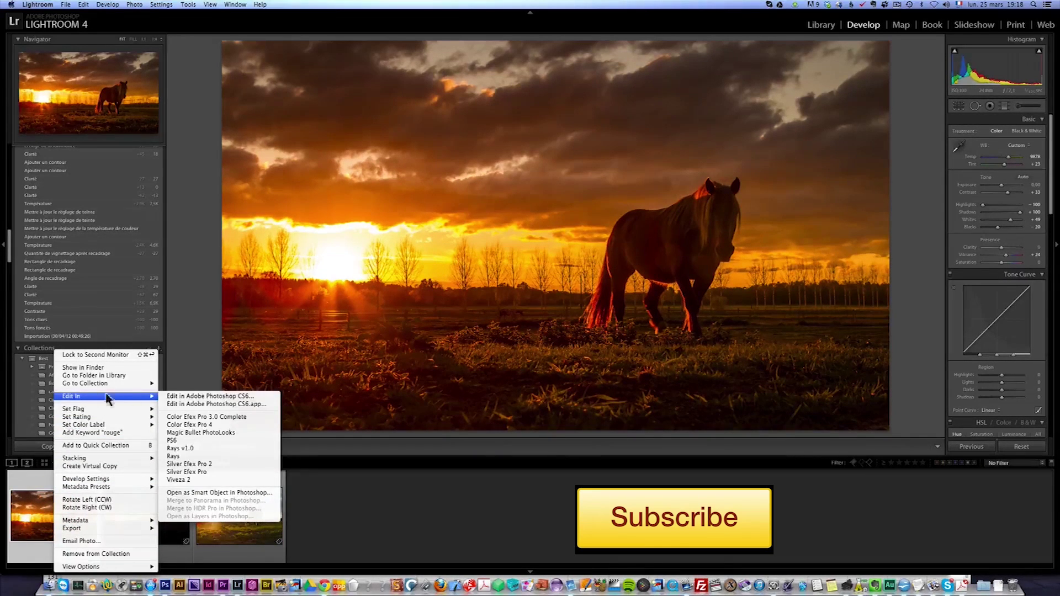
left_click(191, 399)
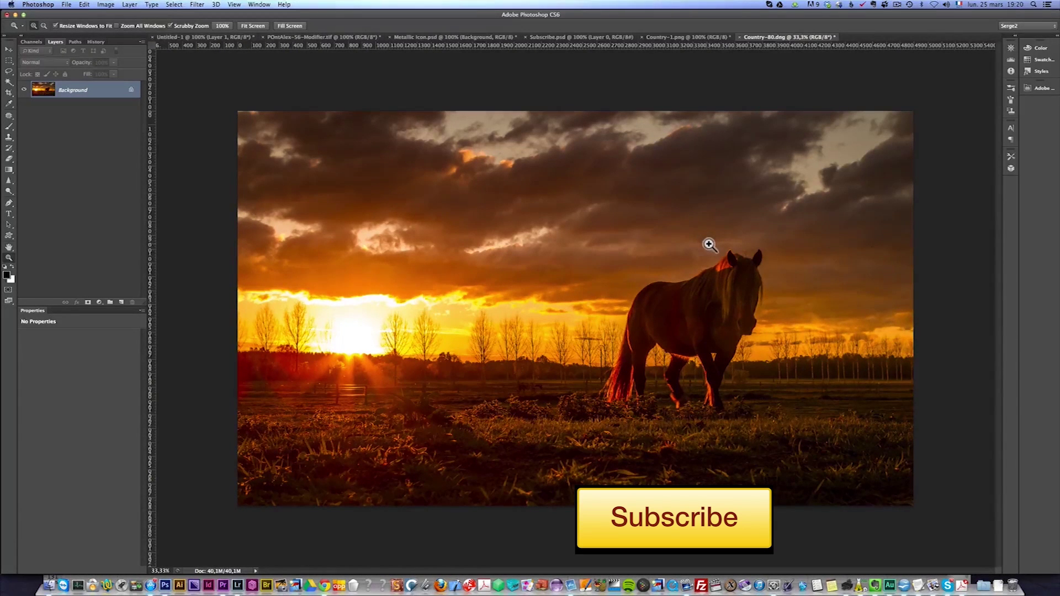
Zoom to 100% on the horse and duplicate the Background layer into Background copy.
left_click(665, 338)
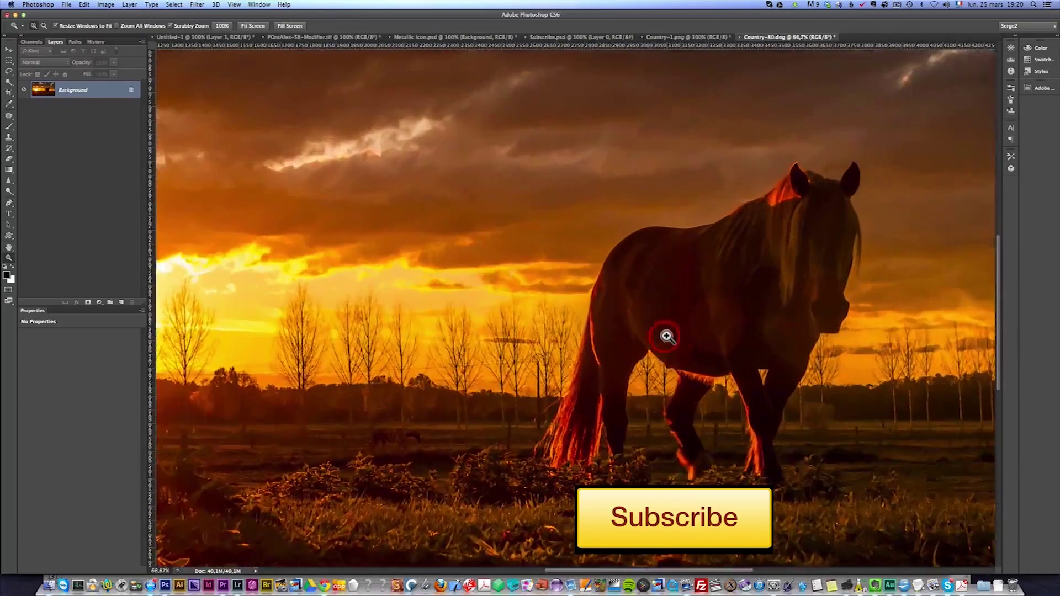
left_click(684, 330)
left_click(684, 329)
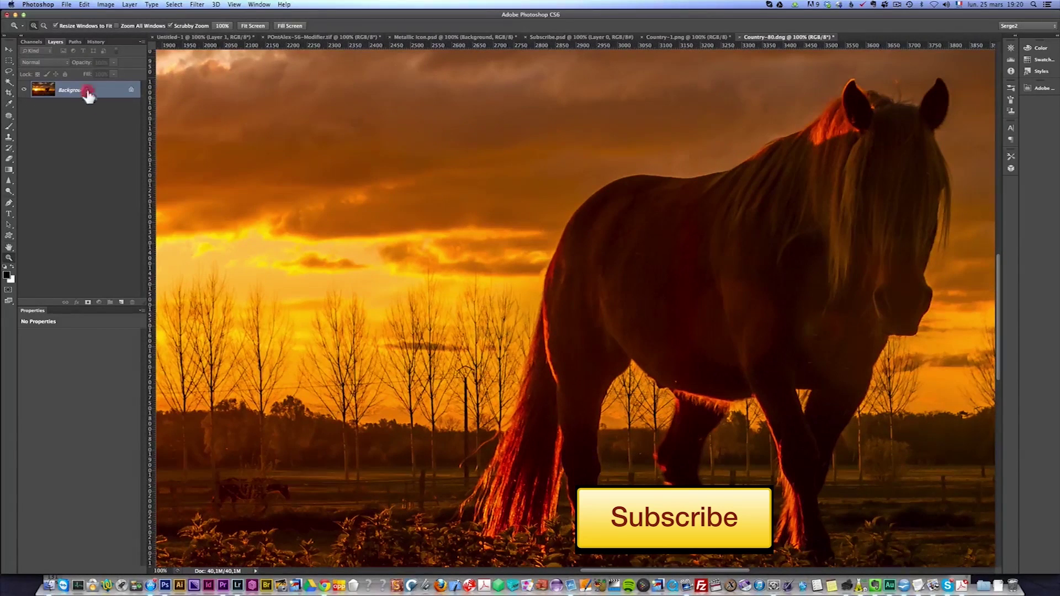
left_click_drag(88, 95, 121, 303)
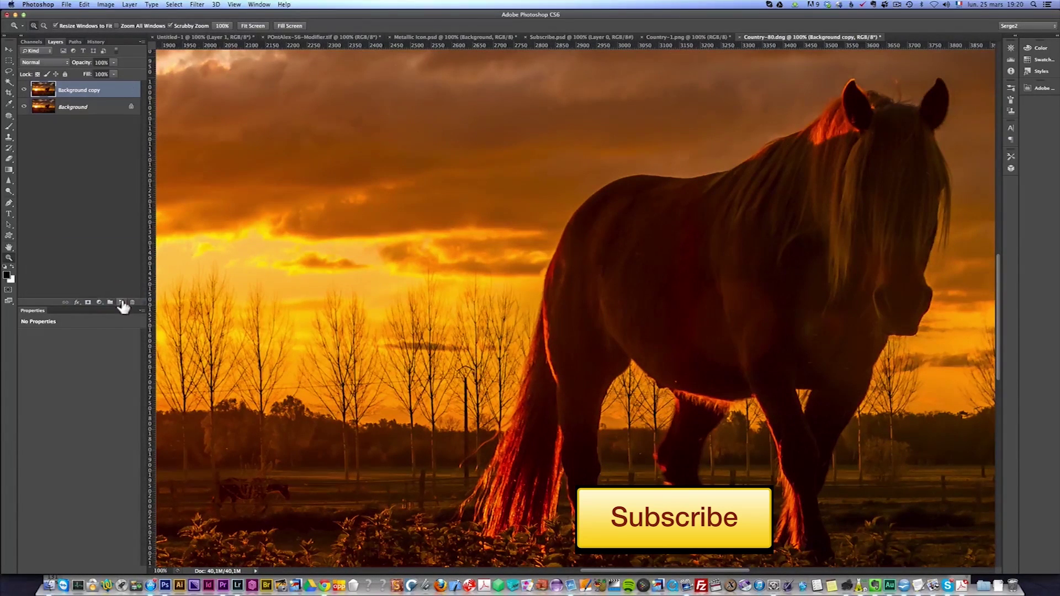
Select the Clone Stamp tool with its blend mode set to Normal.
left_click(9, 137)
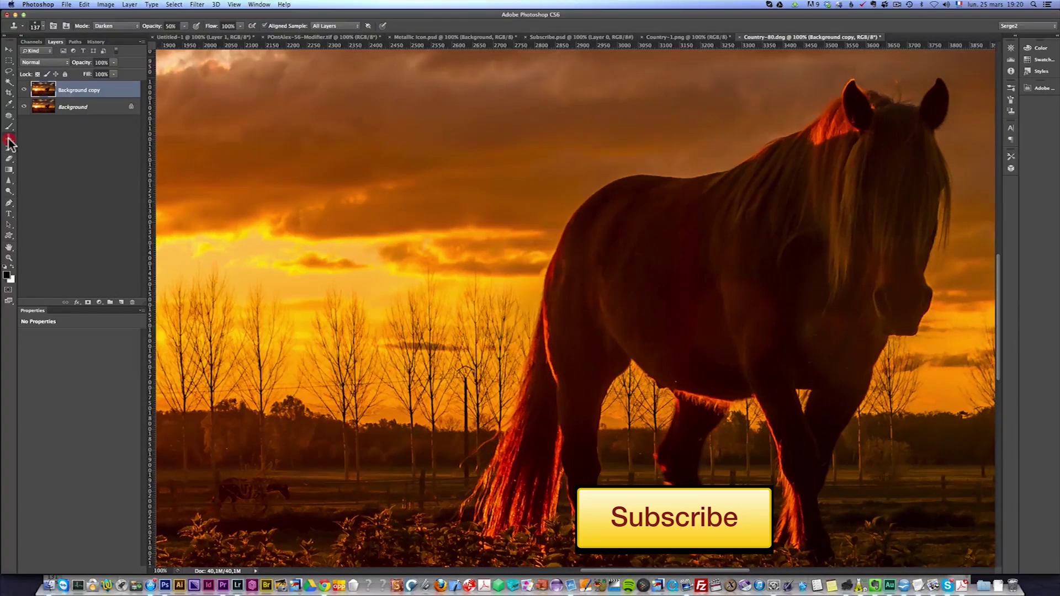
left_click(106, 26)
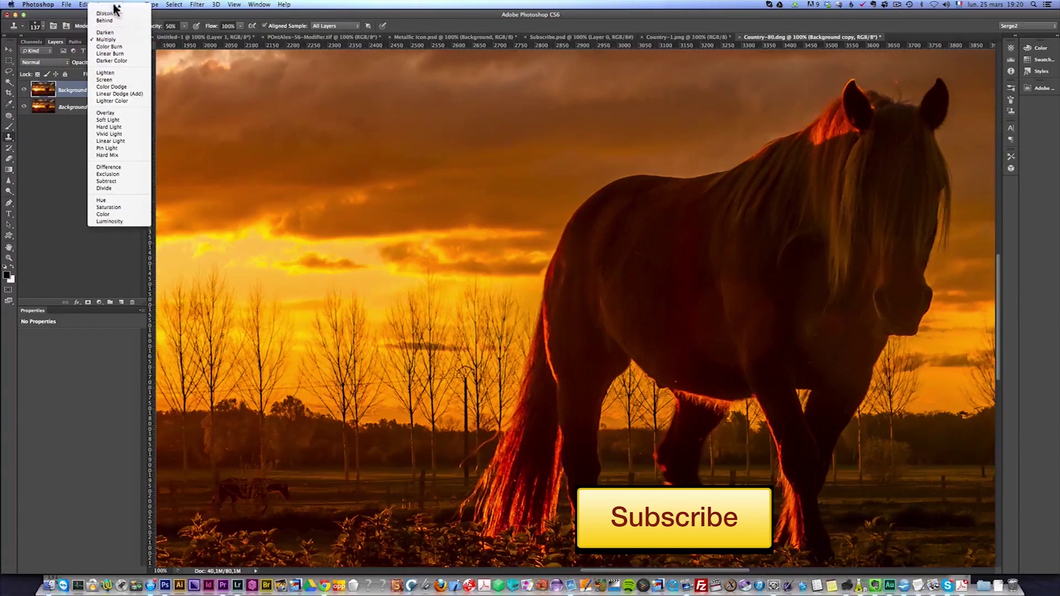
left_click(108, 6)
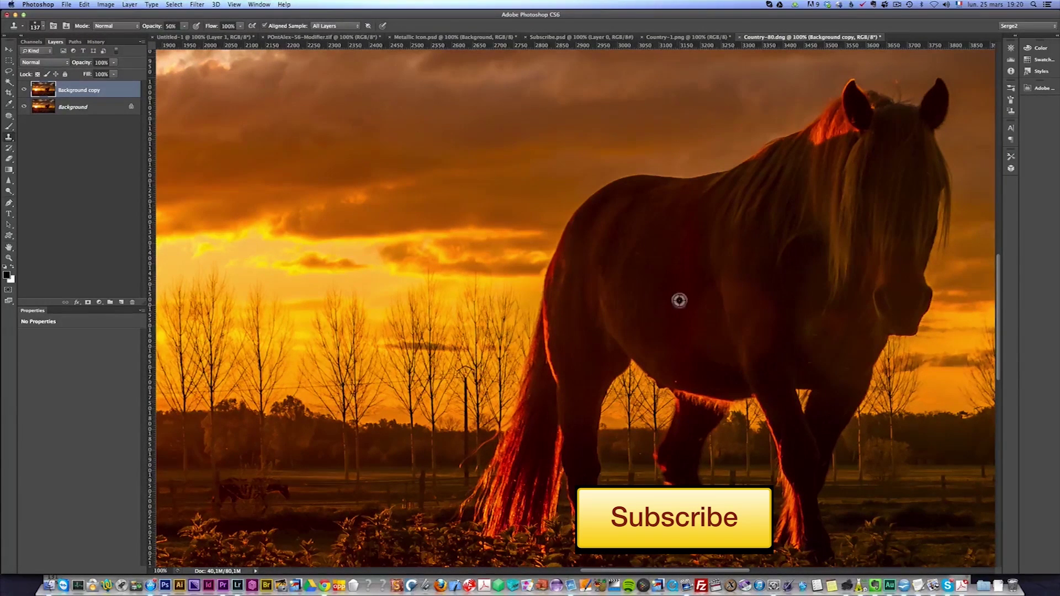
Clone dark coat over the flare on the horse's chest and front leg with an 83 px brush.
left_click(736, 281)
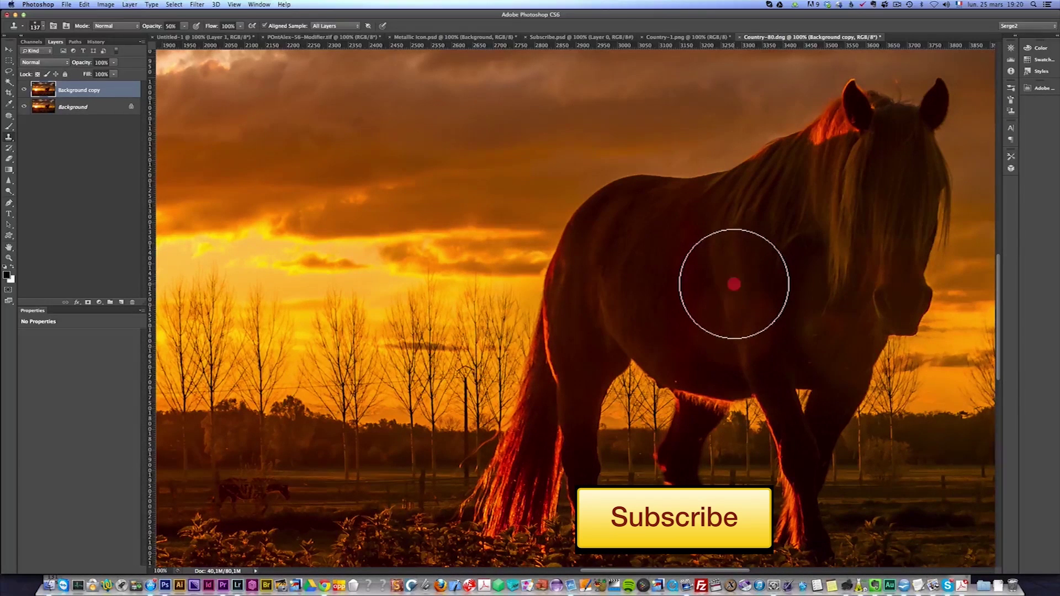
left_click(698, 310)
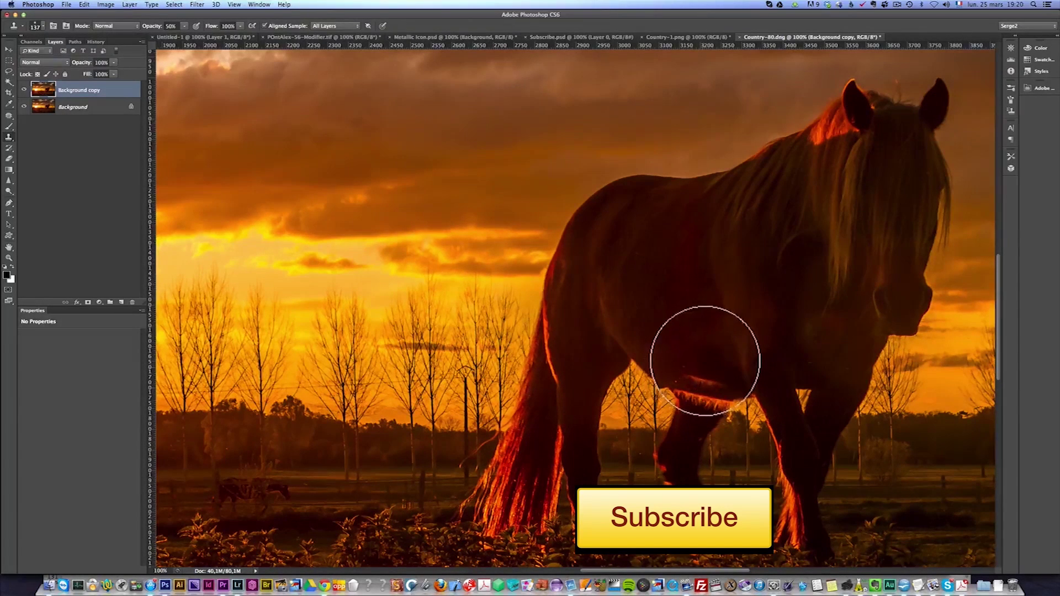
mouse_move(689, 352)
left_mouse_down()
mouse_move(677, 355)
mouse_move(687, 369)
left_mouse_up()
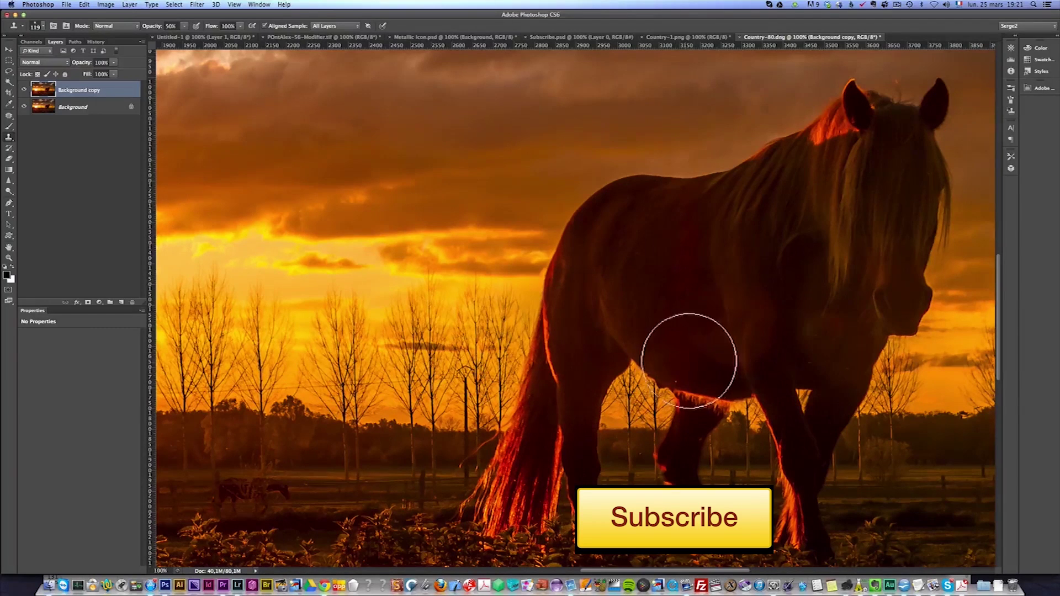
left_click(714, 360)
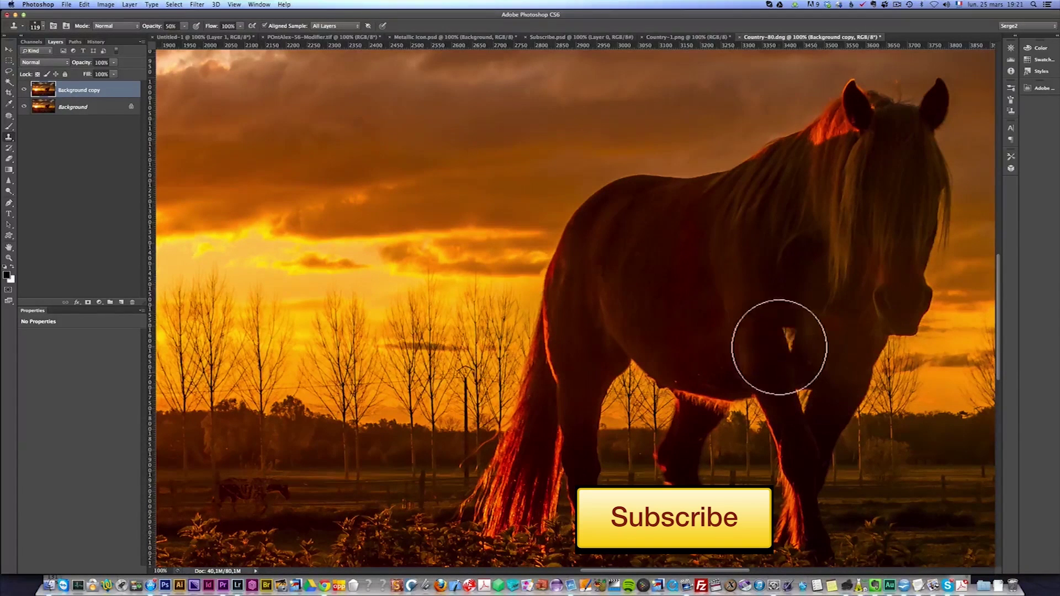
left_click_drag(635, 270, 652, 274)
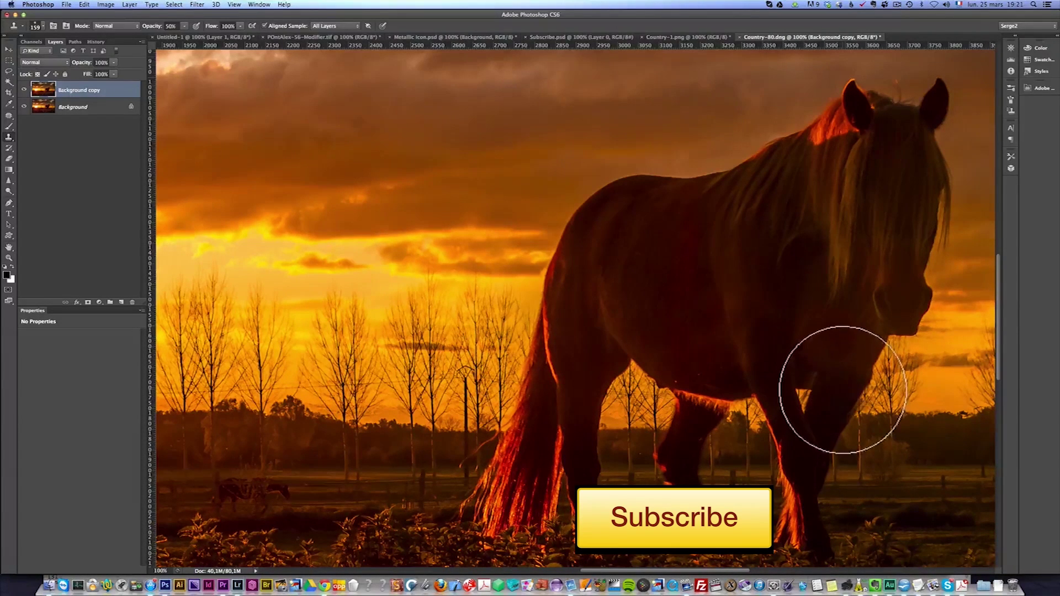
left_click_drag(841, 387, 837, 409)
left_click(837, 408, "alt")
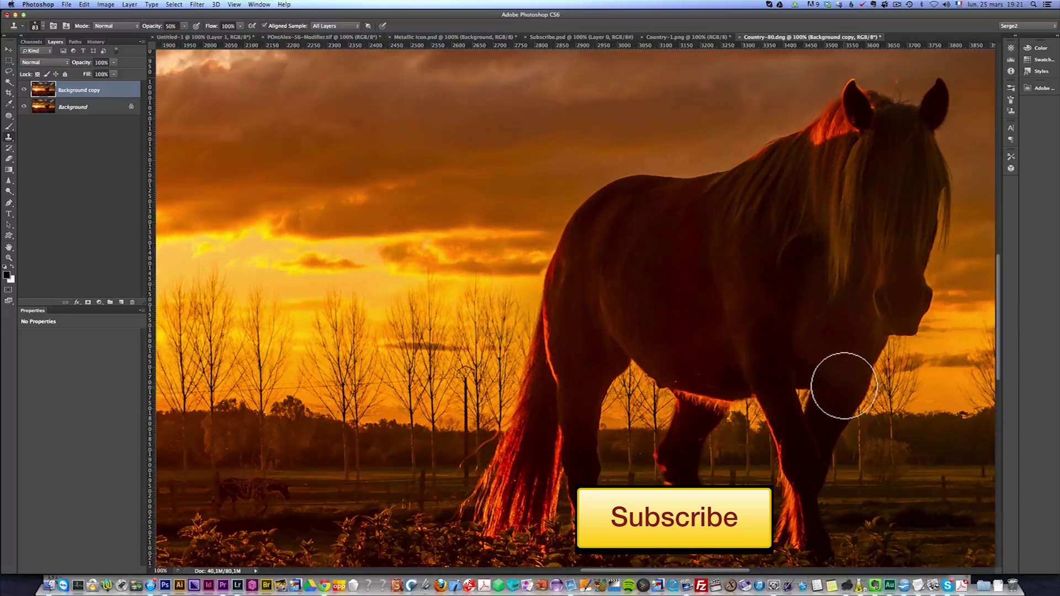
left_click_drag(852, 371, 784, 361)
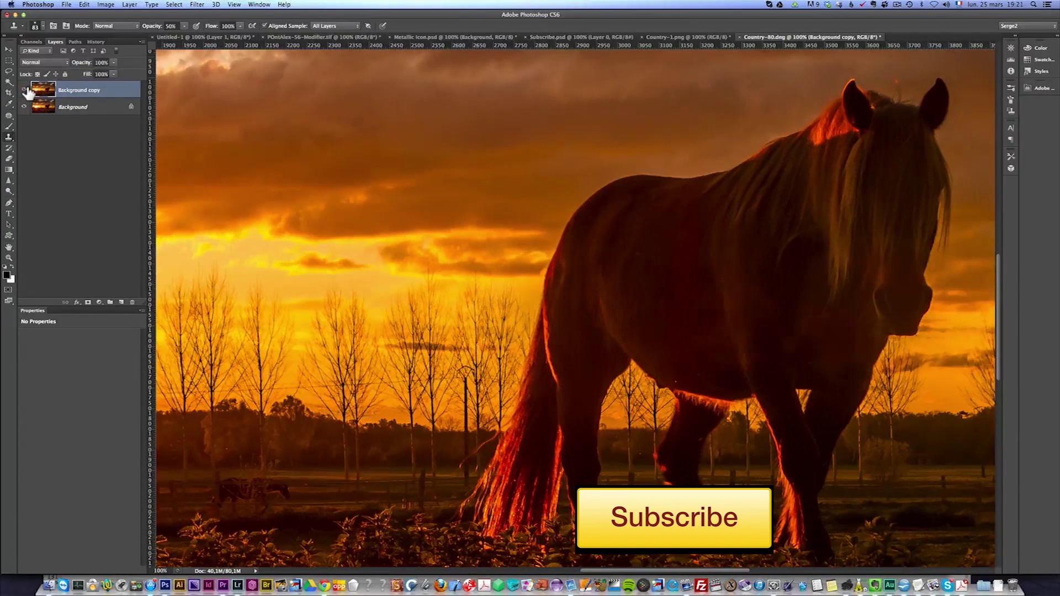
Zoom out to fit the whole photo and set the retouched layer's opacity to 100%.
key("z")
left_click(675, 275, "alt")
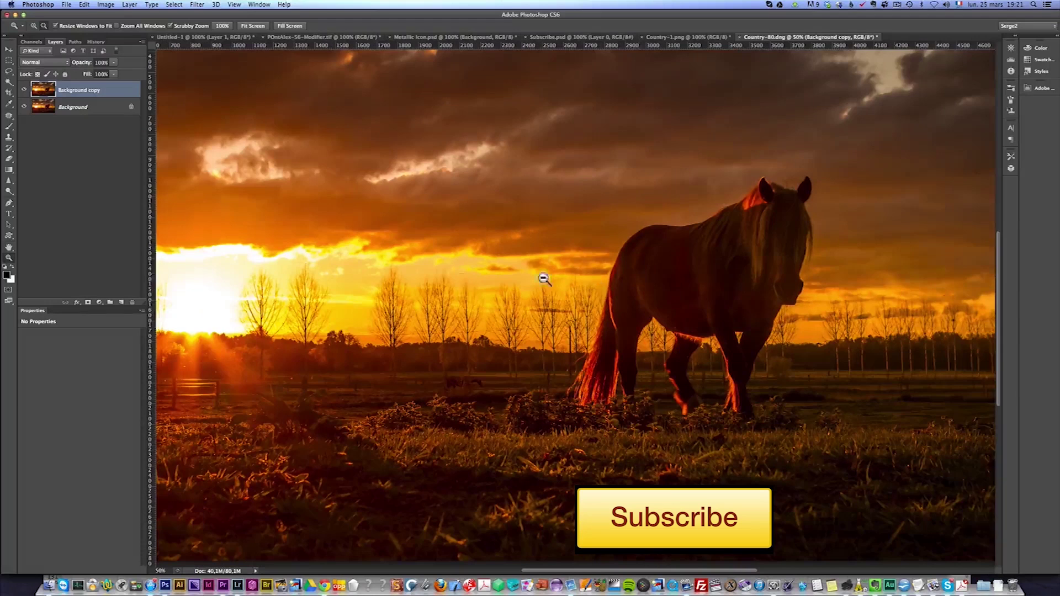
left_click(453, 279, "alt")
left_click(453, 279, "alt")
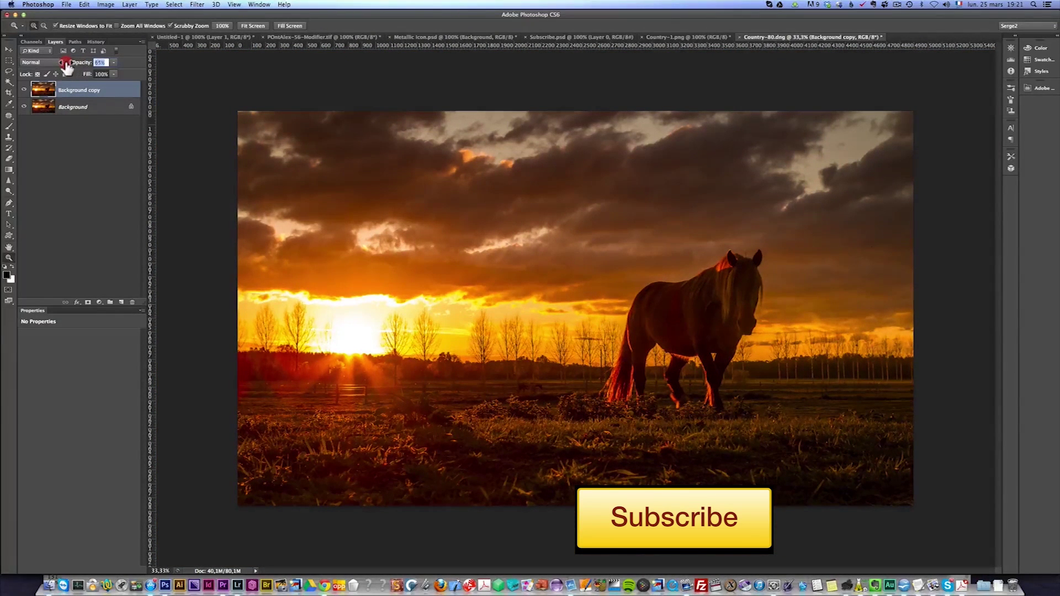
left_click_drag(65, 63, 87, 62)
Save and close the retouched photo, then return to Lightroom.
key("super+w")
left_click(606, 188)
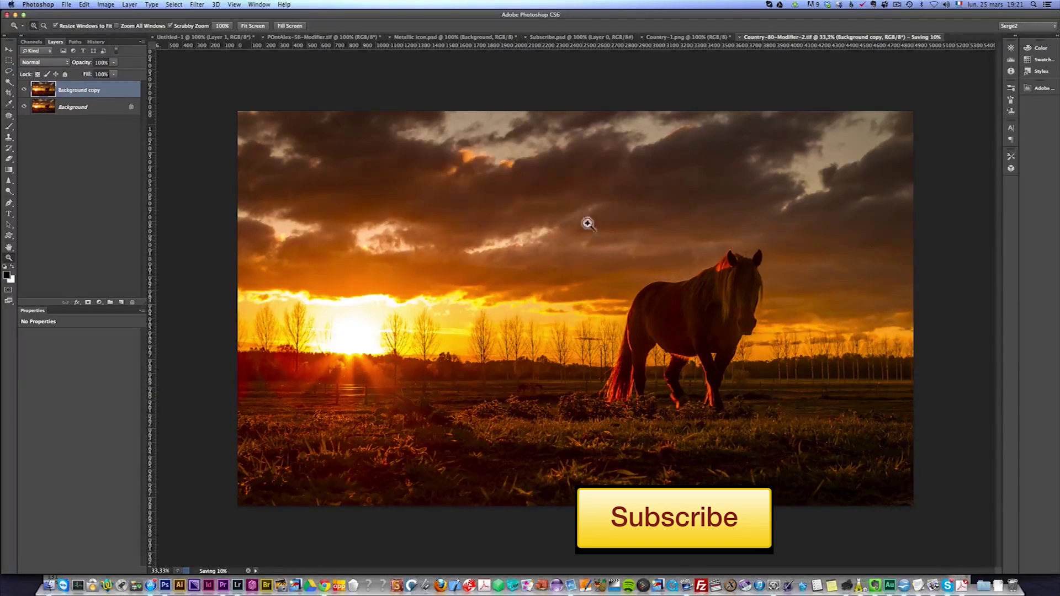
key("super+Tab")
left_click(118, 318)
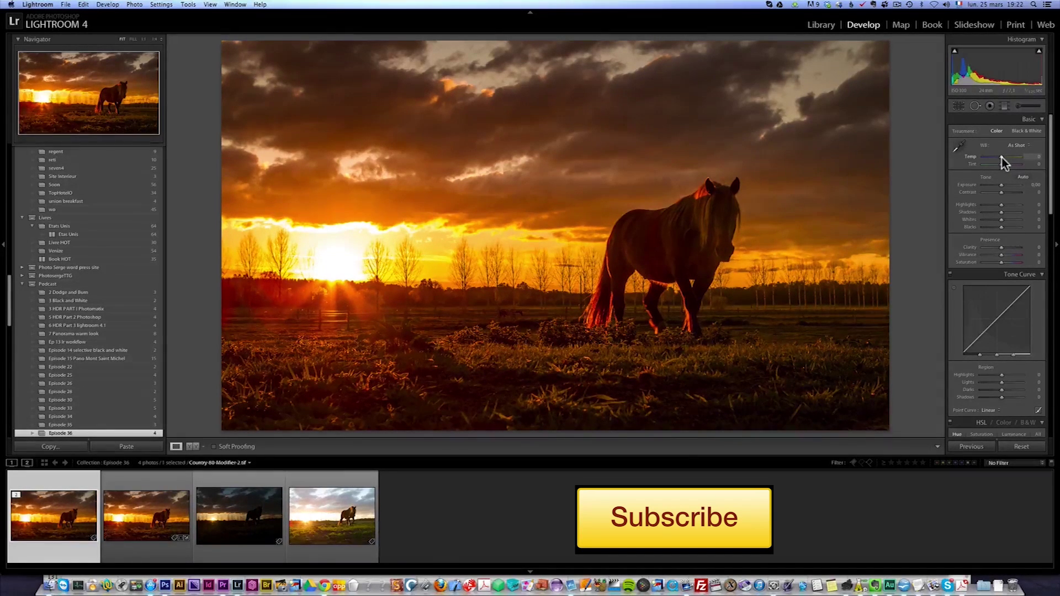
In the Basic panel, set Temp to +13 and Vibrance to +38.
left_click_drag(1002, 157, 1005, 164)
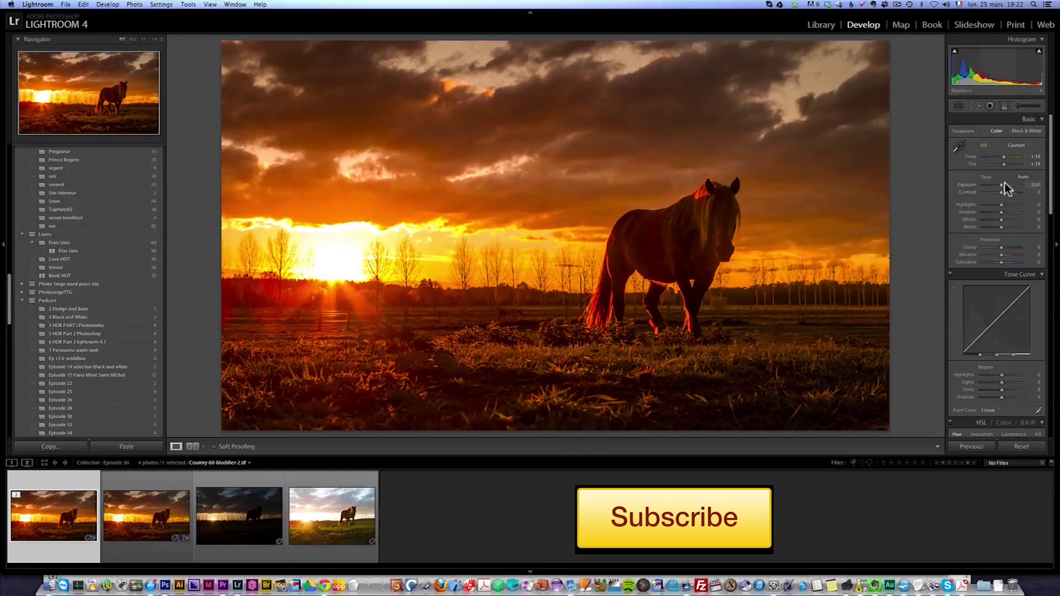
left_click(1008, 254)
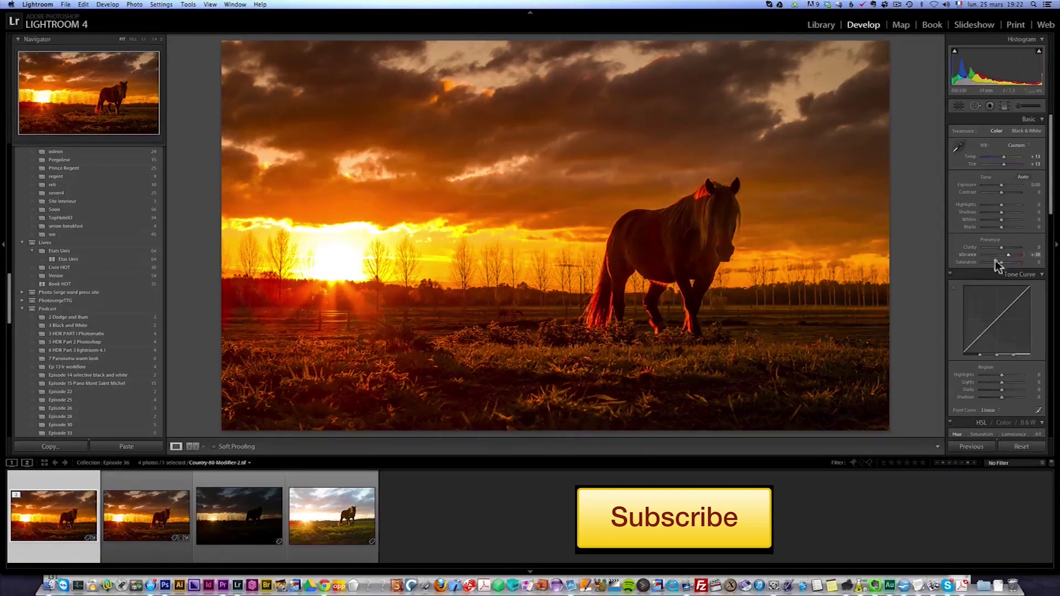
Show Country-80-Modifier-2.tif in the side-by-side Before/After view.
left_click(158, 521)
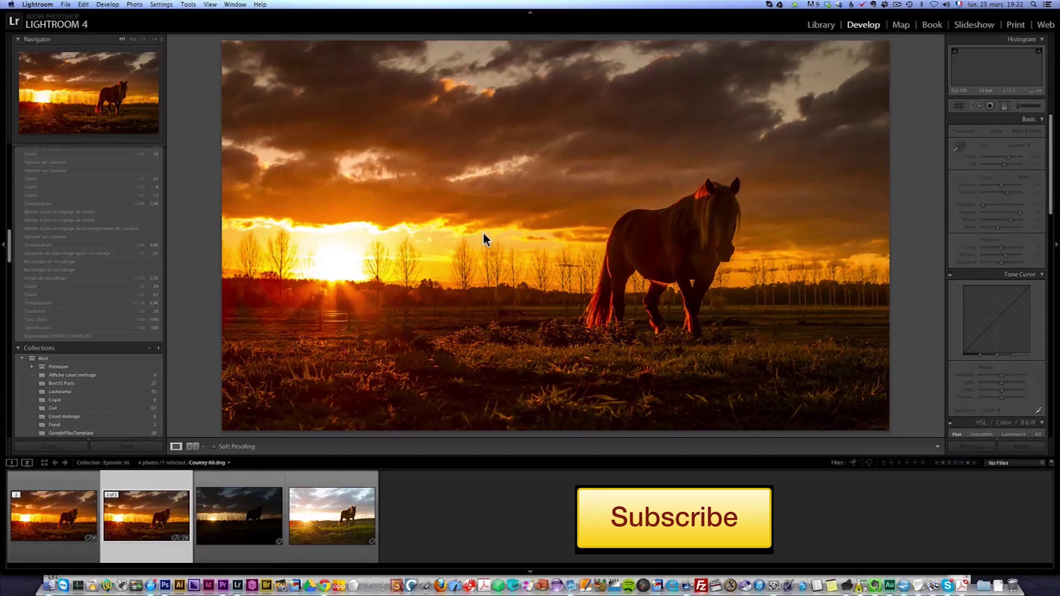
key("y")
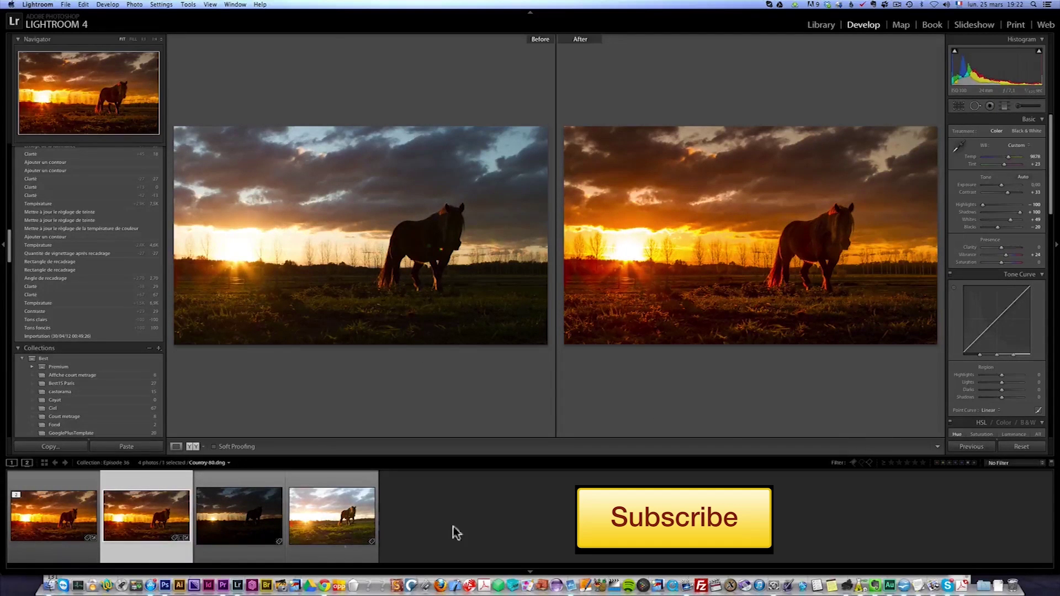
left_click(35, 519)
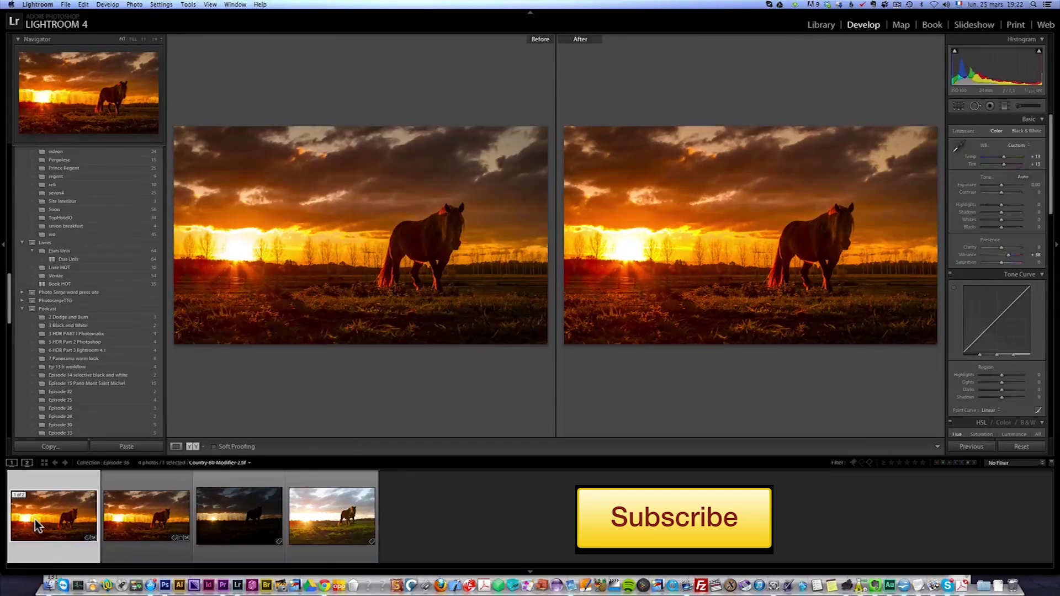